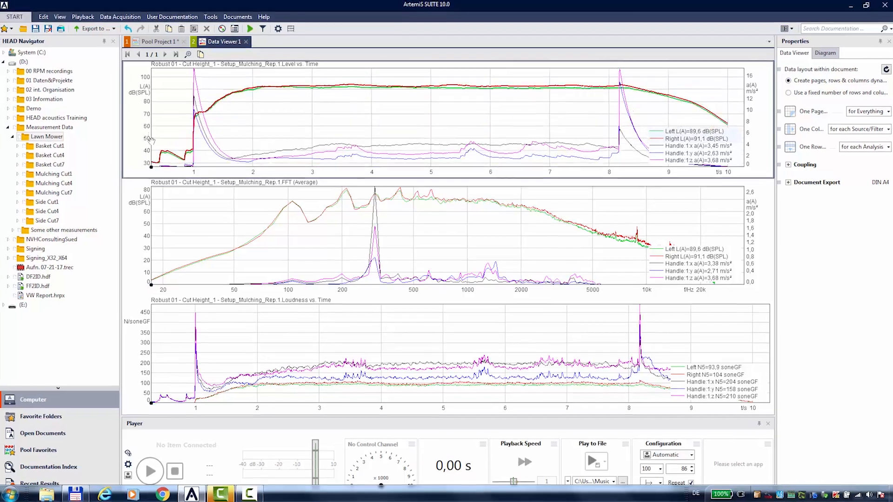
Shift the vertical axes of the Level vs. Time diagram to move the sound level and acceleration curves apart
drag(740, 143, 745, 95)
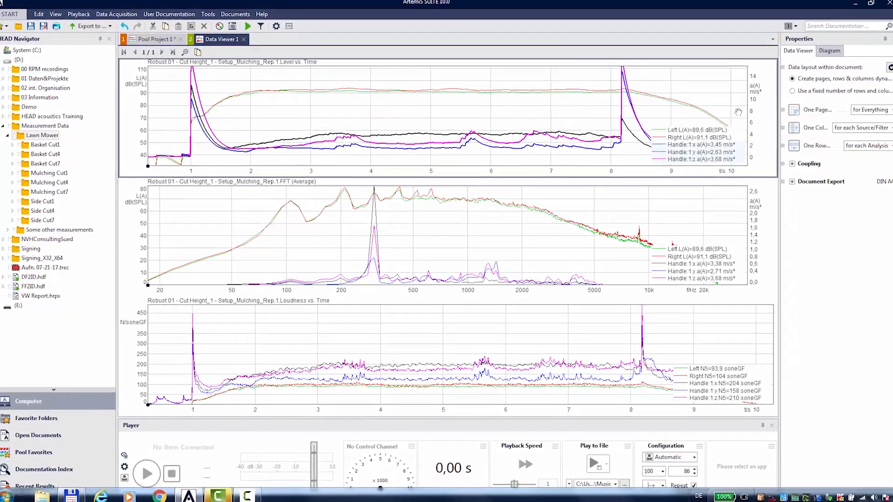
drag(741, 97, 753, 125)
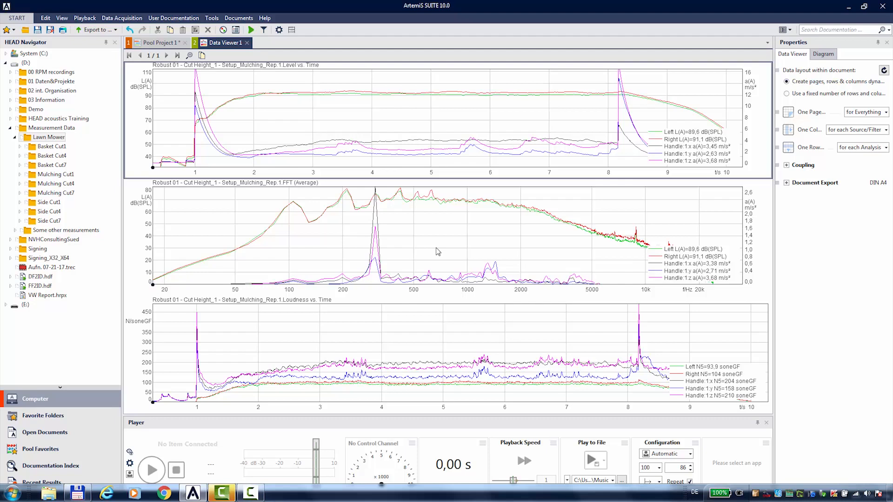
Open the Cut Height_1 Setup_Mulching_Rep.1 source from Pool Project 1 in the Mark Editor and play back its recording
click(158, 42)
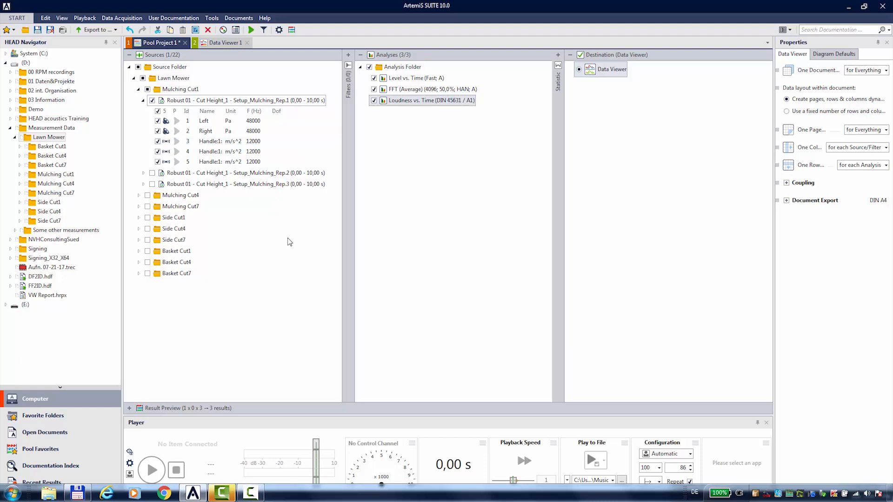
click(161, 101)
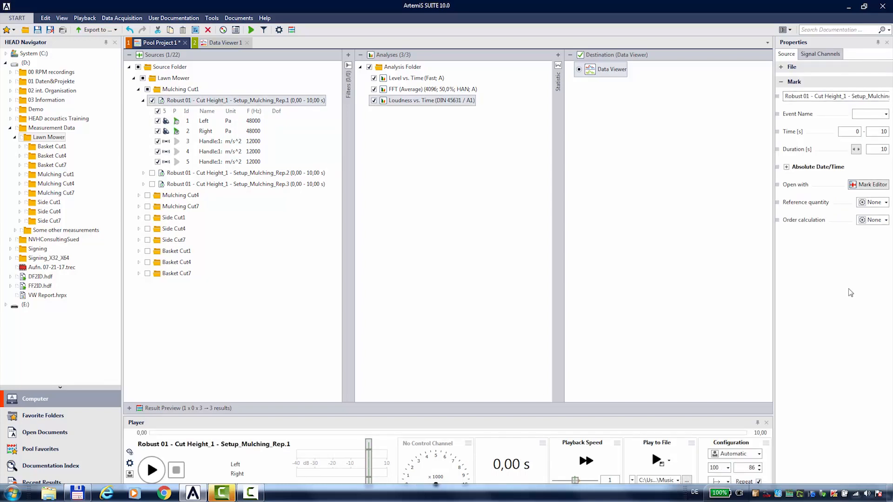
click(869, 185)
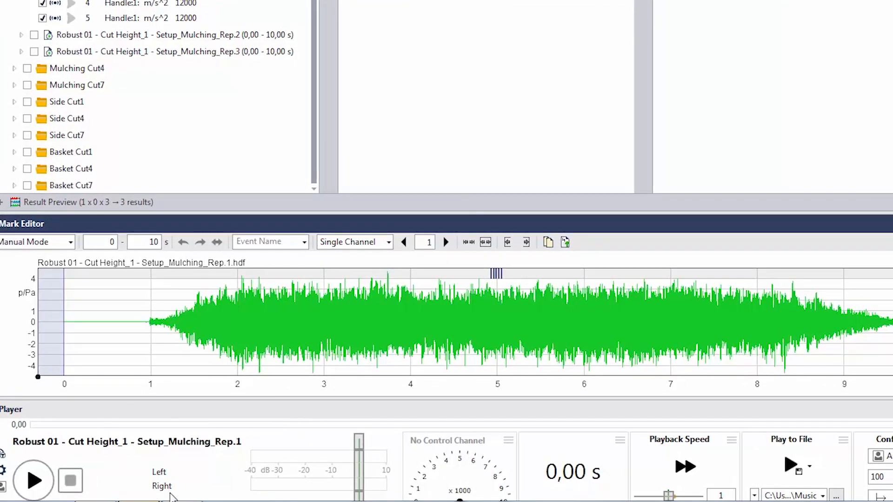
click(28, 480)
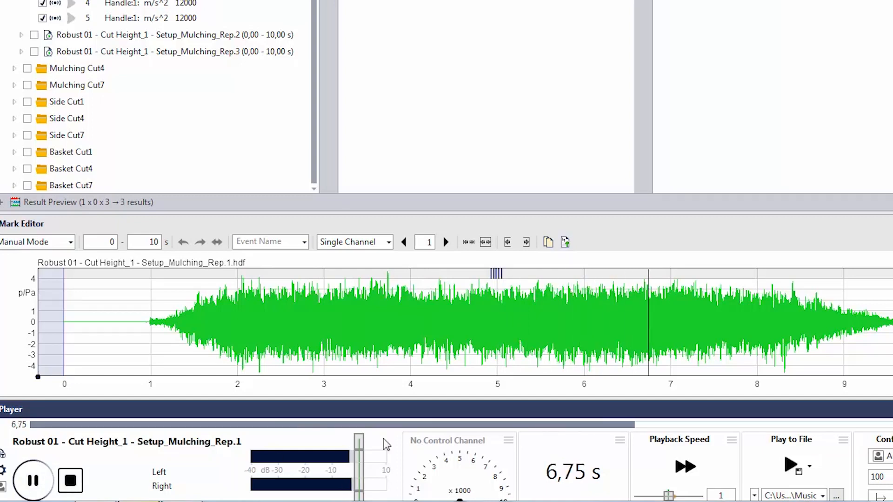
click(76, 487)
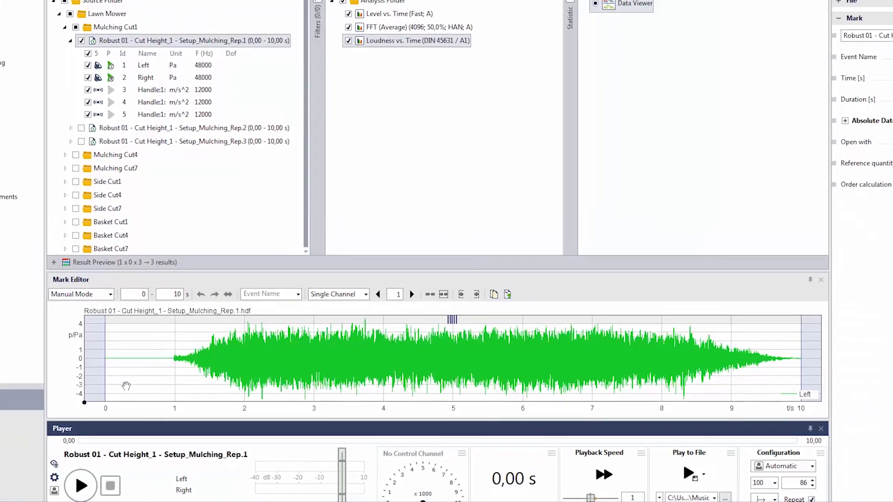
Trim the Setup_Mulching_Rep.1 mark in the waveform to about 2,34–7,50 s, excluding the run-up and run-down
mouse_move(107, 379)
mouse_down()
mouse_move(130, 363)
mouse_move(272, 344)
mouse_up()
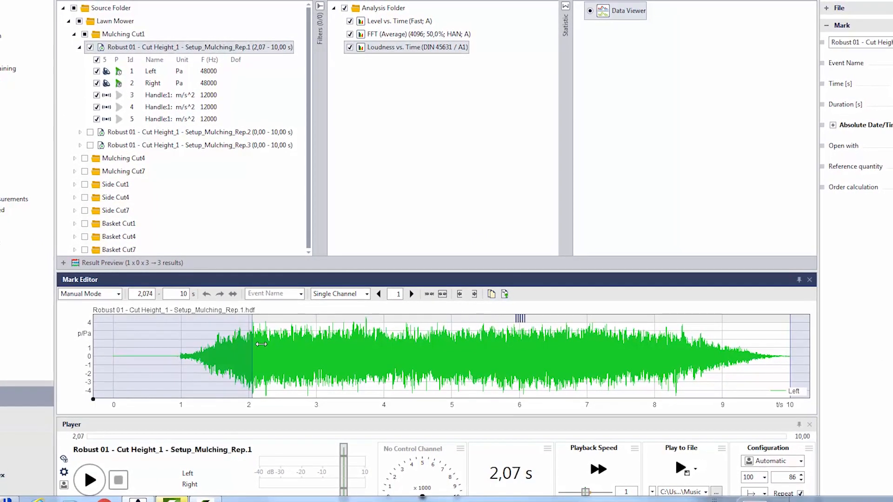
drag(790, 344, 755, 344)
drag(697, 341, 623, 342)
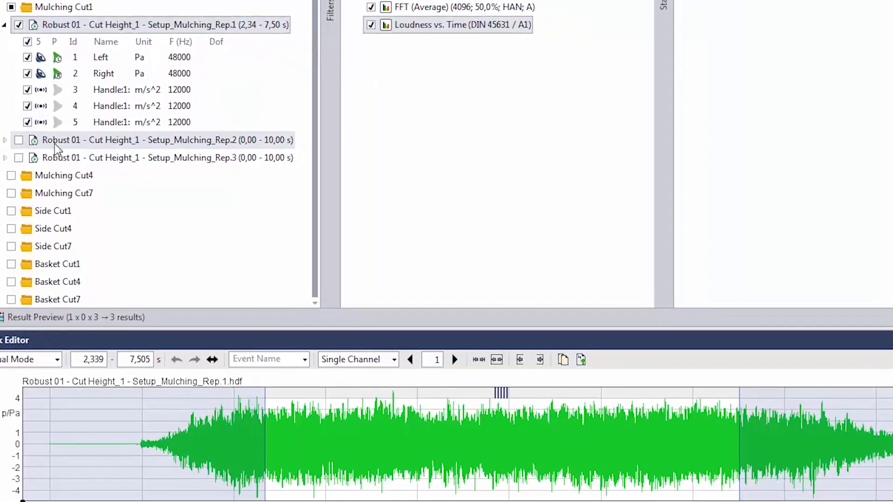
Trim the Setup_Mulching_Rep.2 mark in the waveform to about 2,36–7,52 s
click(70, 174)
drag(63, 422, 265, 421)
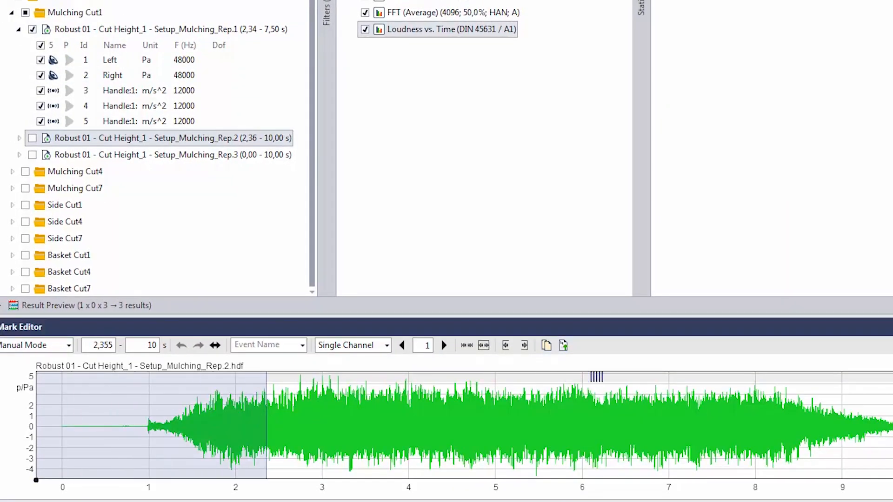
drag(813, 412, 716, 422)
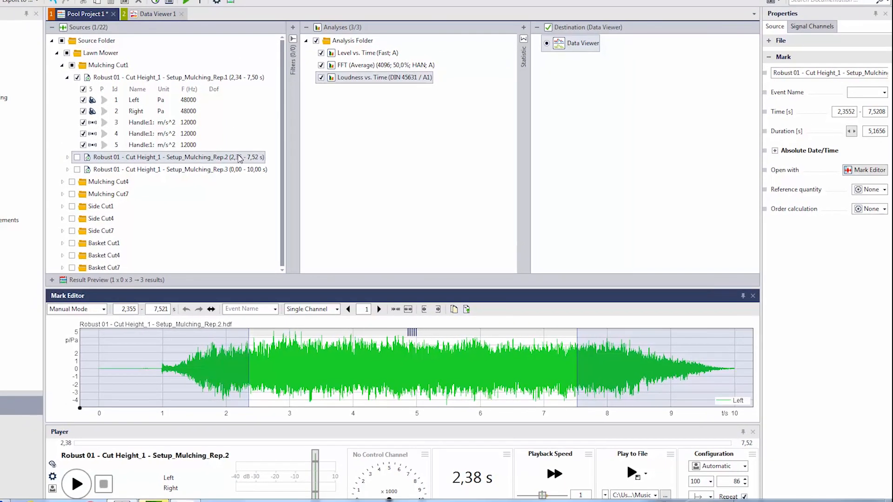
Trim the Setup_Mulching_Rep.3 mark in the waveform to about 2,37–8,00 s
click(101, 173)
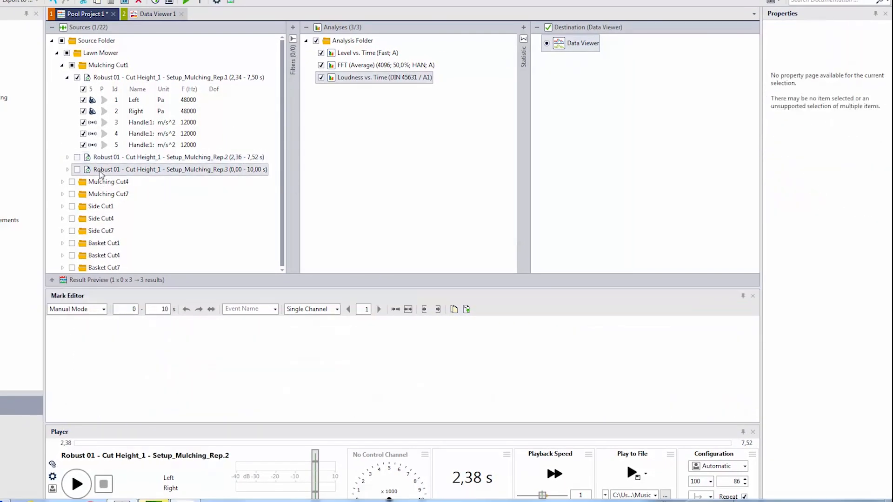
drag(97, 356, 250, 360)
scroll(707, 361, right, 1)
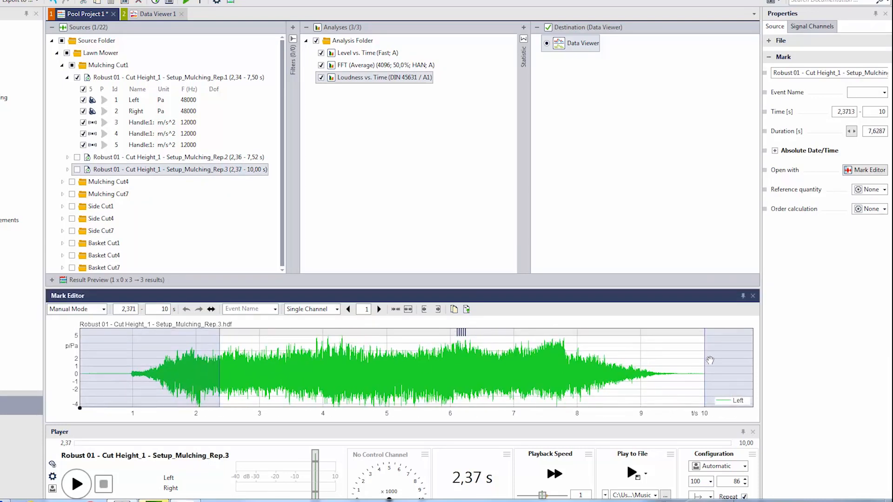
drag(706, 361, 577, 370)
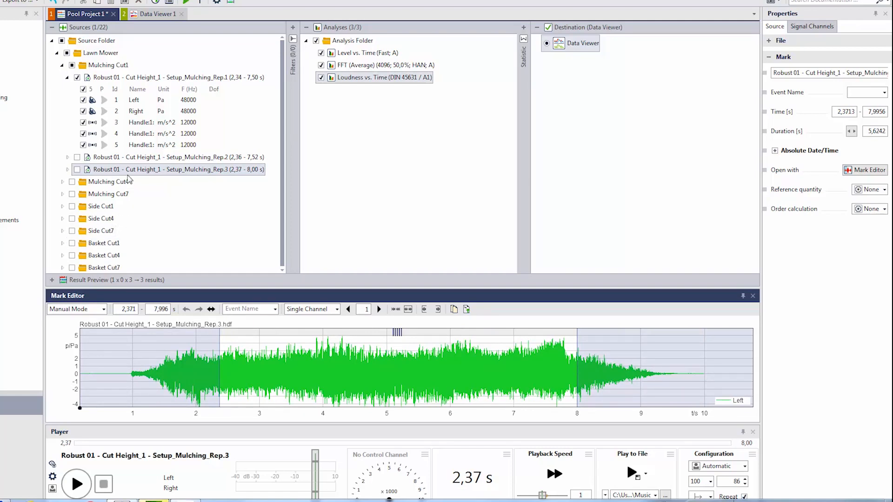
Set the Setup_Mulching_Rep.1 mark numerically to start at 3 s and end at 7 s
click(108, 79)
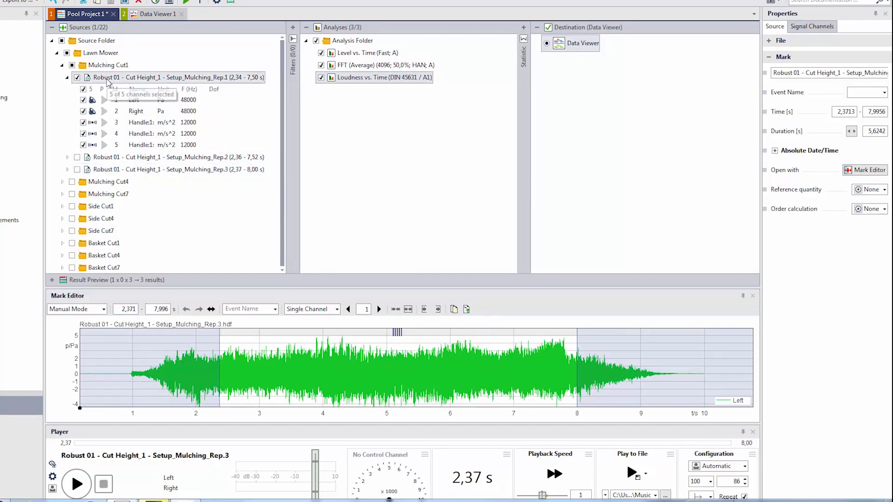
click(840, 112)
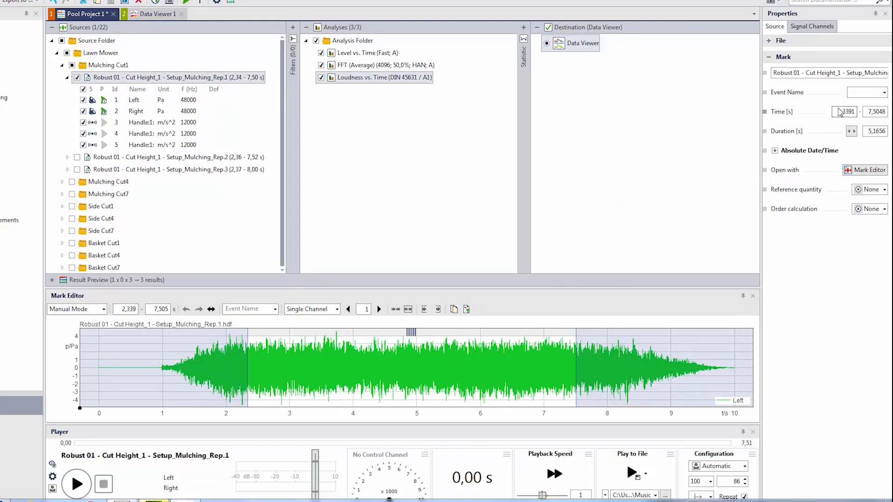
double_click(124, 309)
text(3)
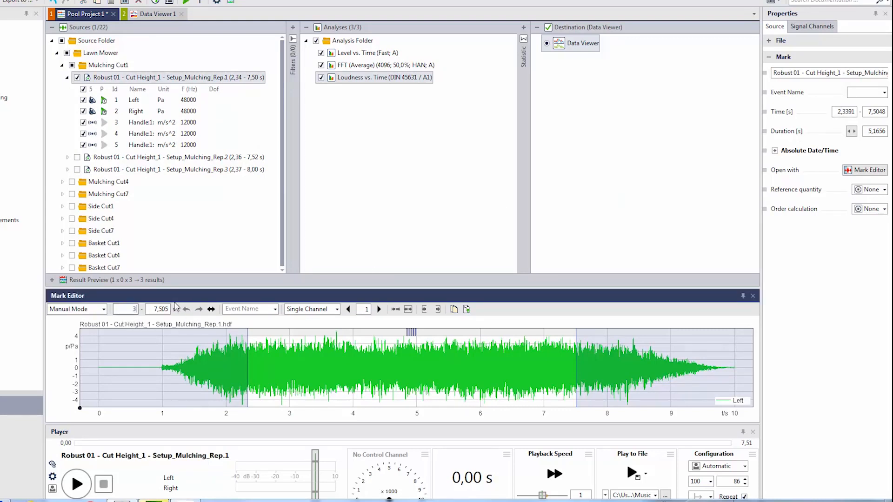
key(Tab)
text(7)
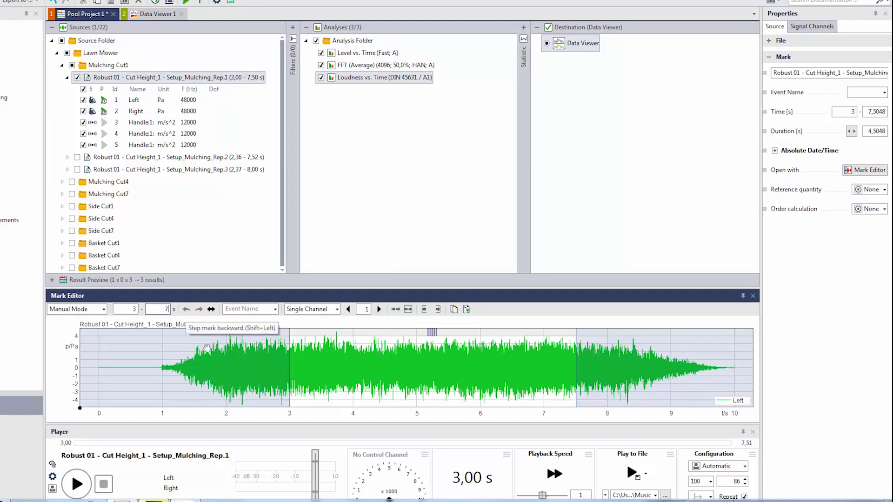
key(Return)
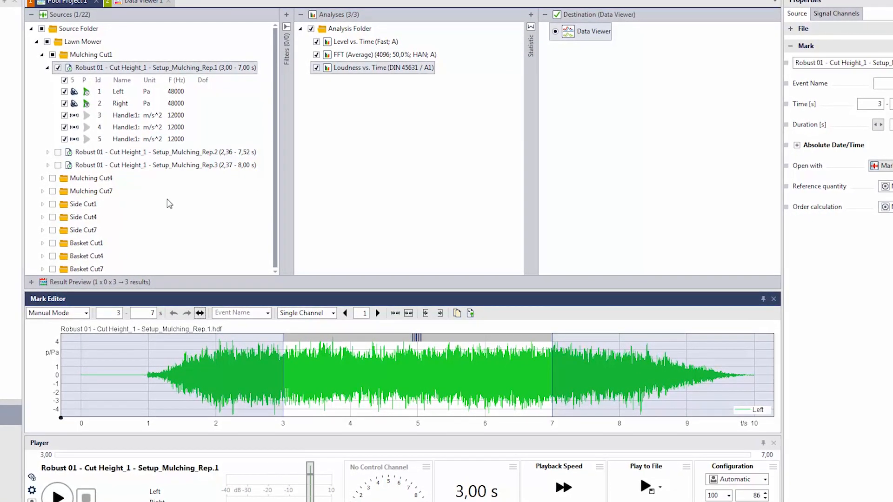
Set all marks in the Lawn Mower folder to start at 2,5 s and last 5 s
click(78, 44)
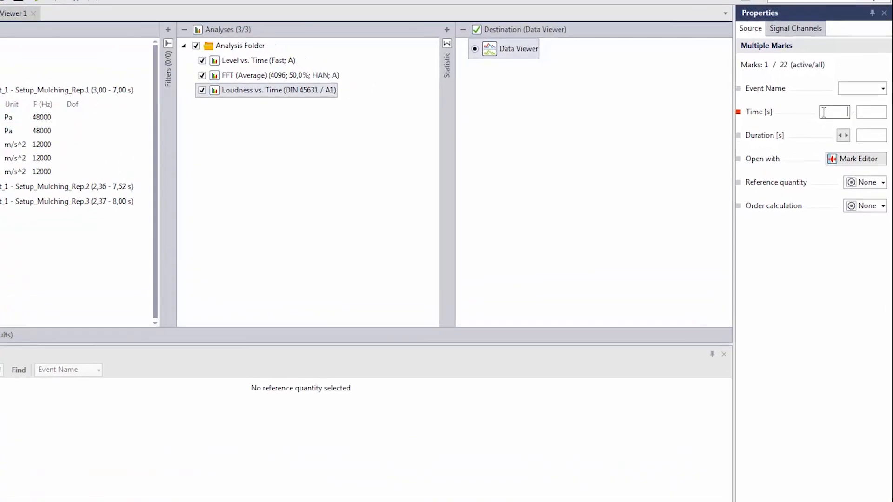
click(834, 95)
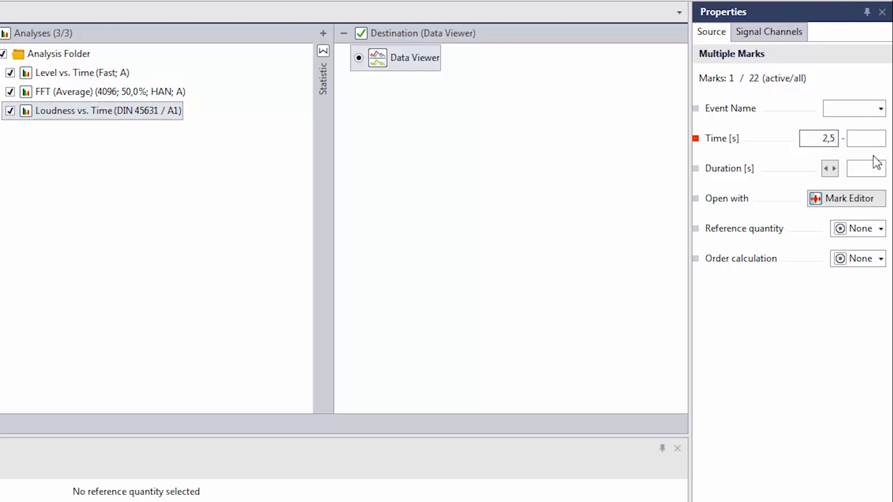
click(863, 167)
click(859, 170)
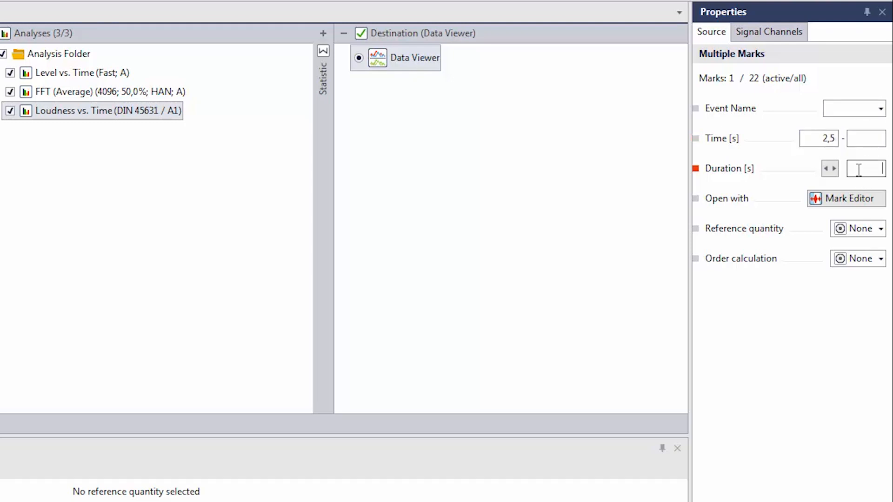
text(5)
key(Return)
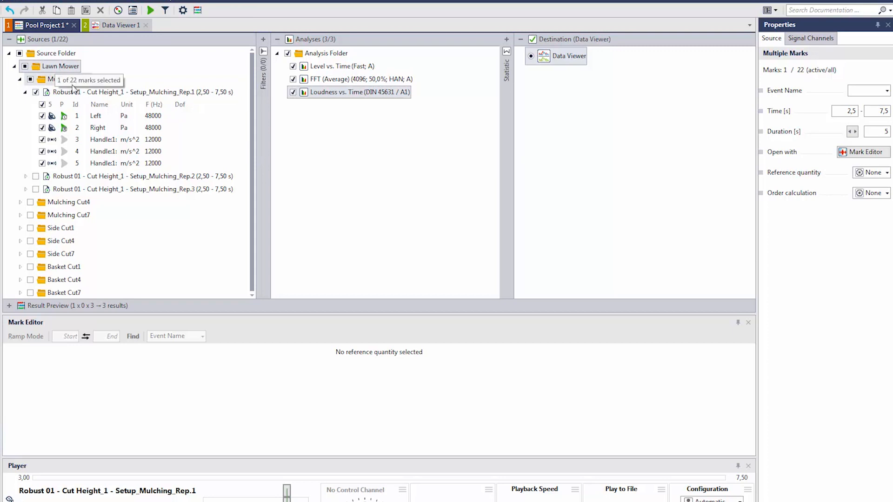
Check the mark ranges of Setup_Mulching_Rep.1 and Cut Height_4 Setup_Side throw_Rep.2 in the Mark Editor, and close the editor
click(71, 94)
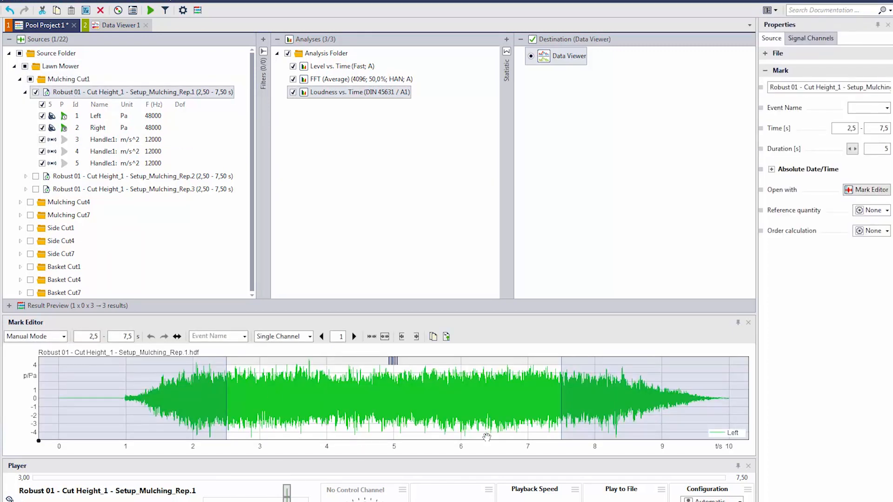
click(20, 241)
click(70, 267)
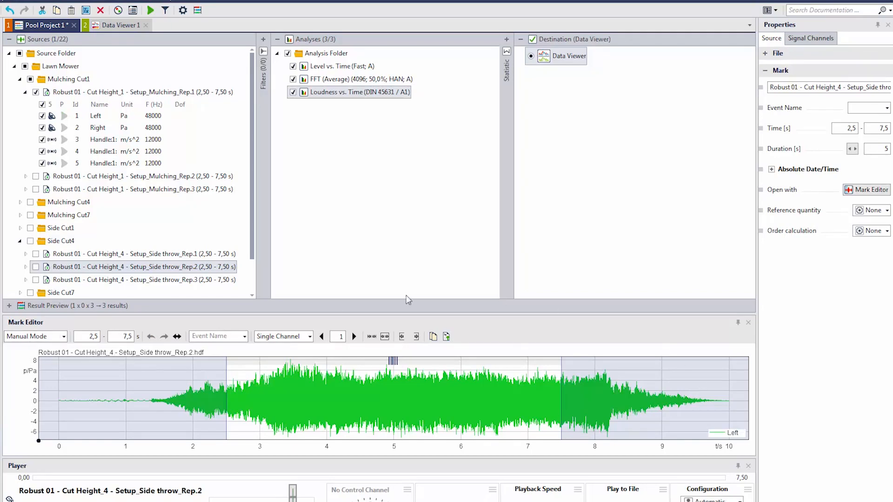
click(382, 376)
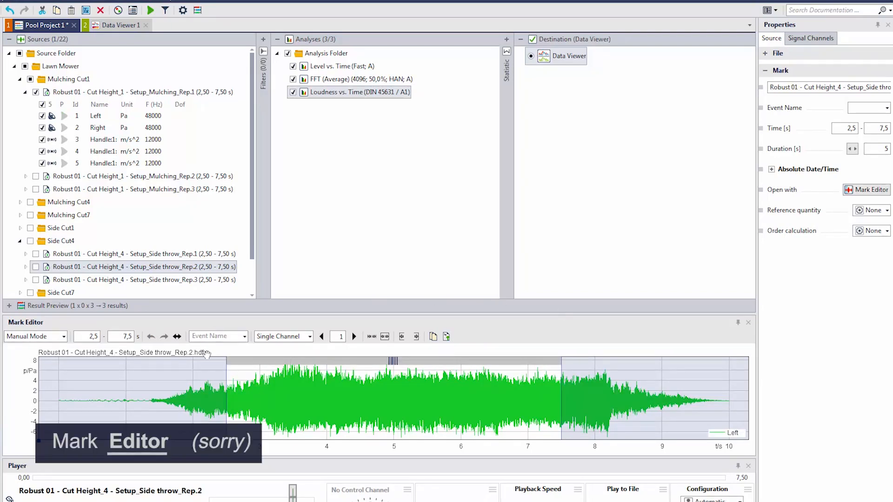
click(178, 375)
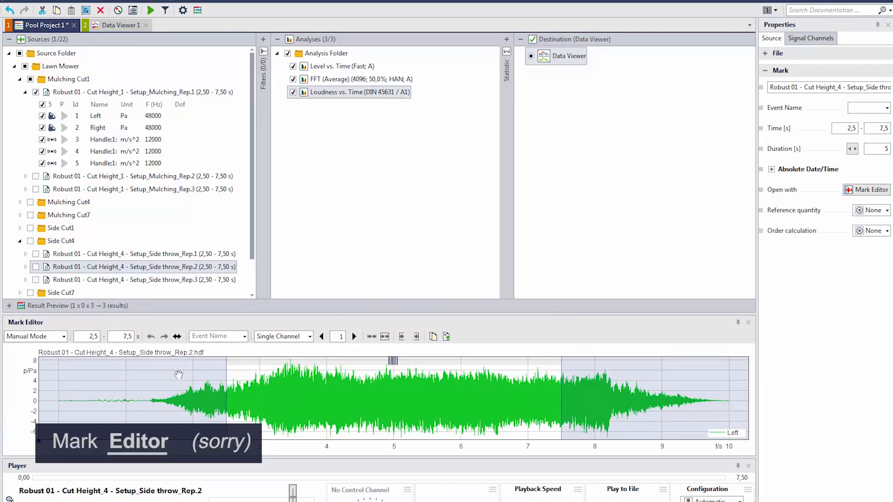
click(749, 323)
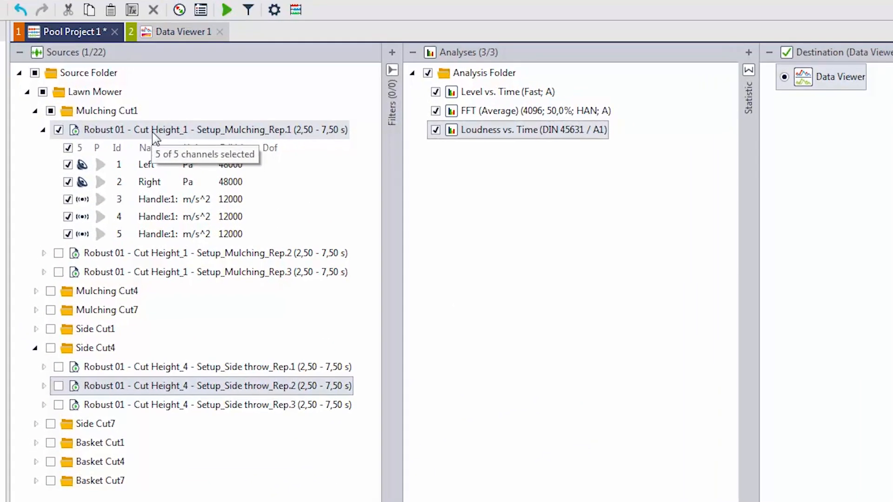
Activate Setup_Mulching_Rep.2 and Setup_Mulching_Rep.3 as additional sources and calculate all three analyses into a new Data Viewer
click(59, 254)
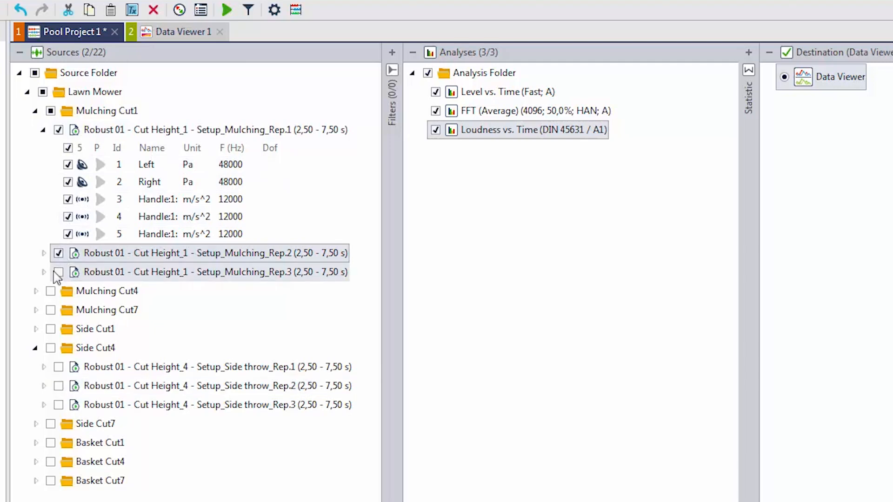
click(58, 273)
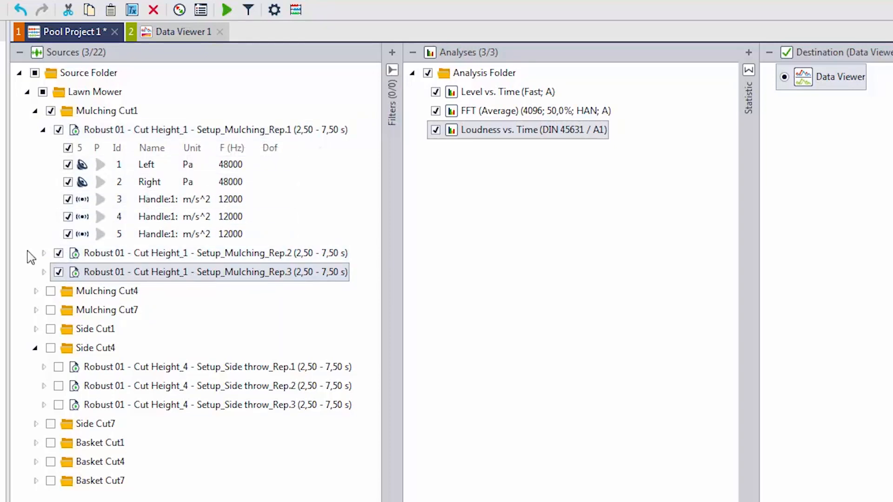
click(43, 253)
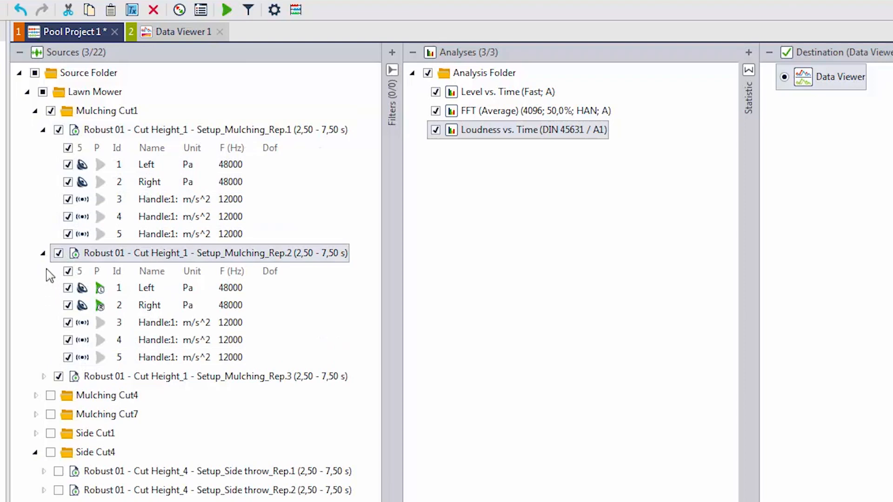
click(44, 253)
click(43, 129)
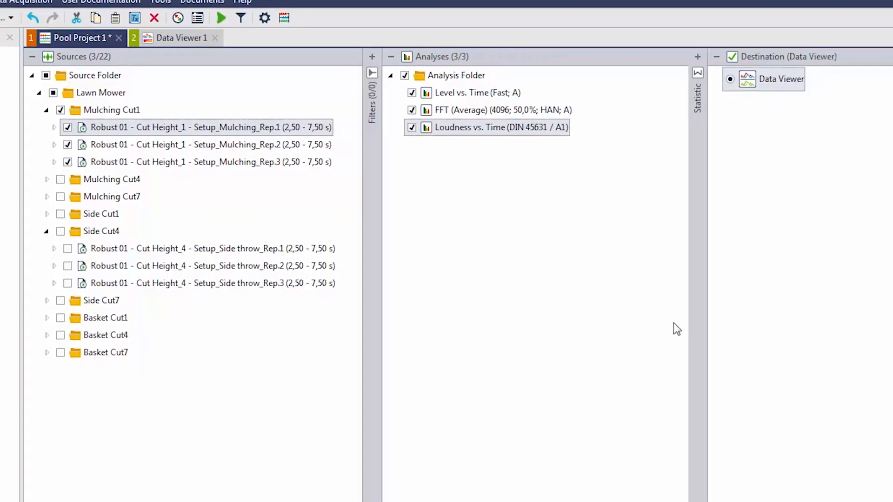
key(F5)
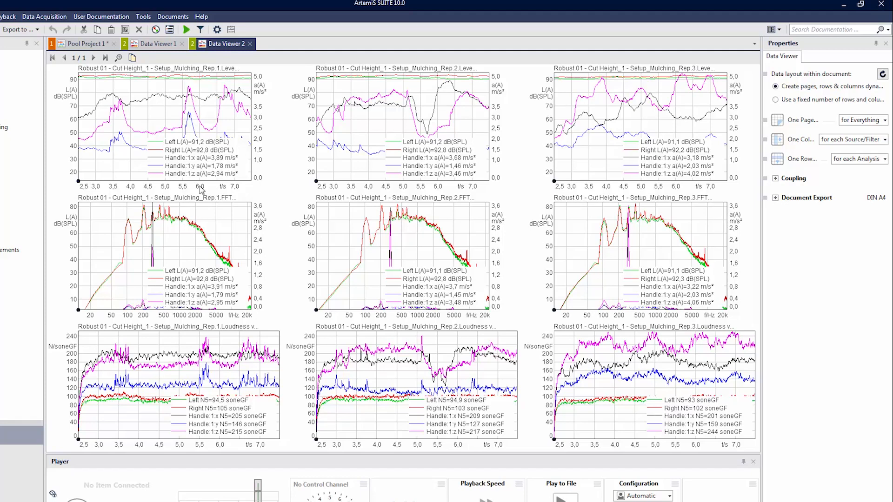
Shift the level and time axes of the Setup_Mulching_Rep.1 Level vs. Time diagram to separate its curves
click(192, 192)
drag(192, 192, 75, 161)
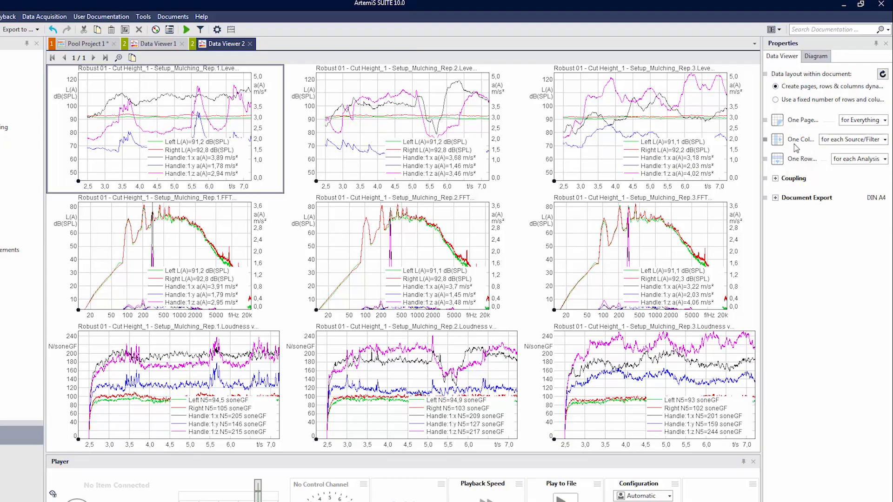
Lay out the diagrams with one column for each Channel Name and one page for each Analysis
click(884, 140)
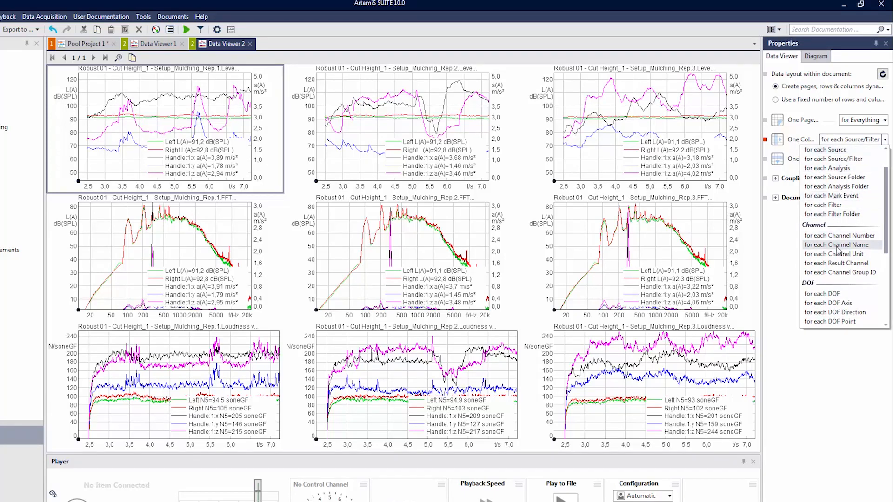
click(836, 246)
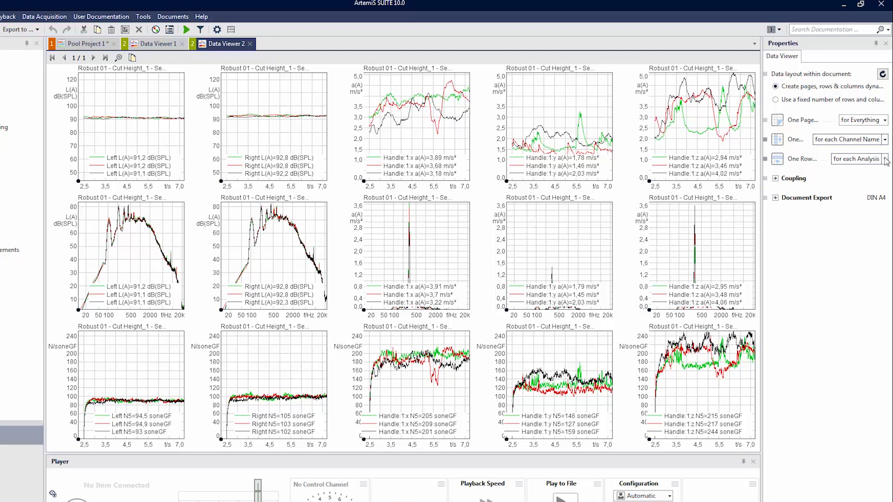
click(885, 120)
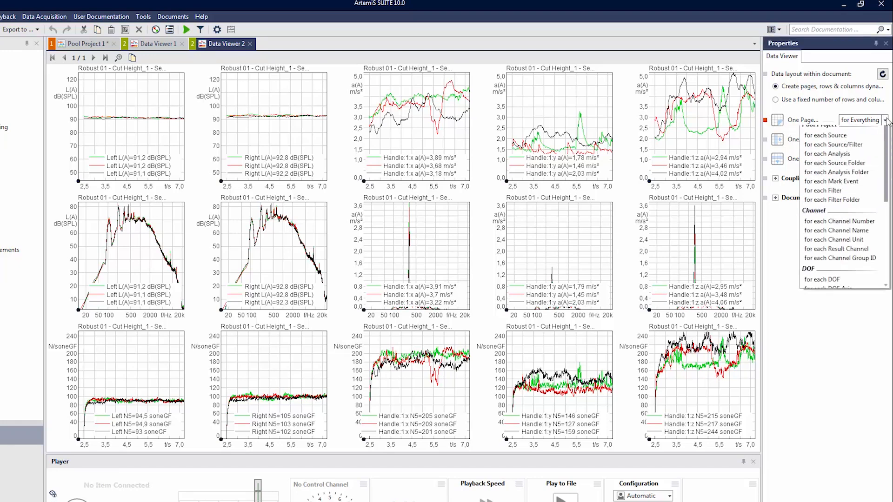
key(Escape)
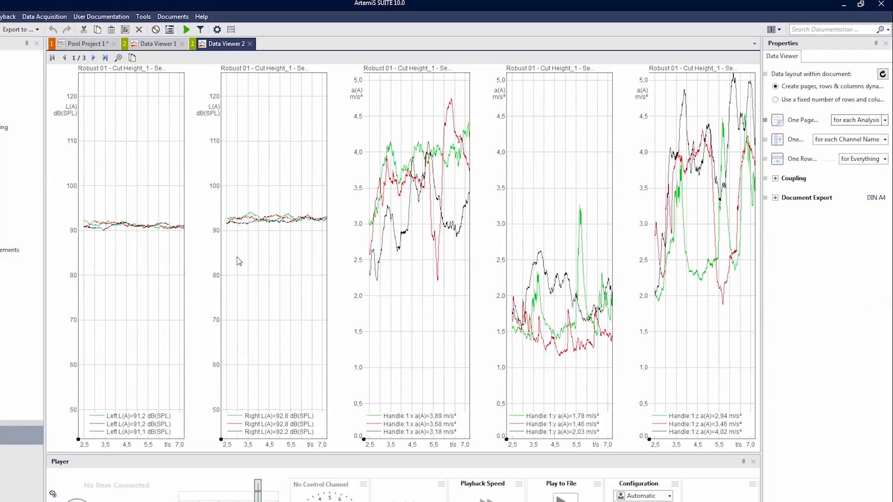
View the FFT and loudness pages of the Data Viewer, and return to Pool Project 1
click(93, 58)
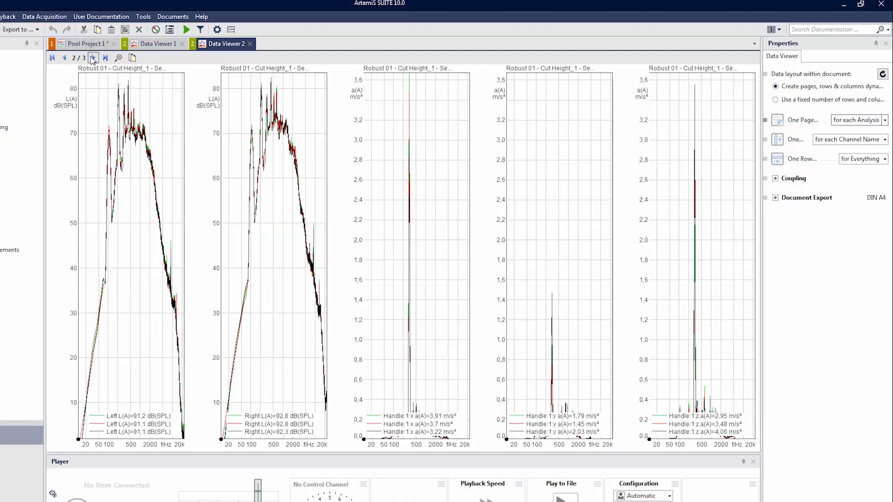
click(93, 57)
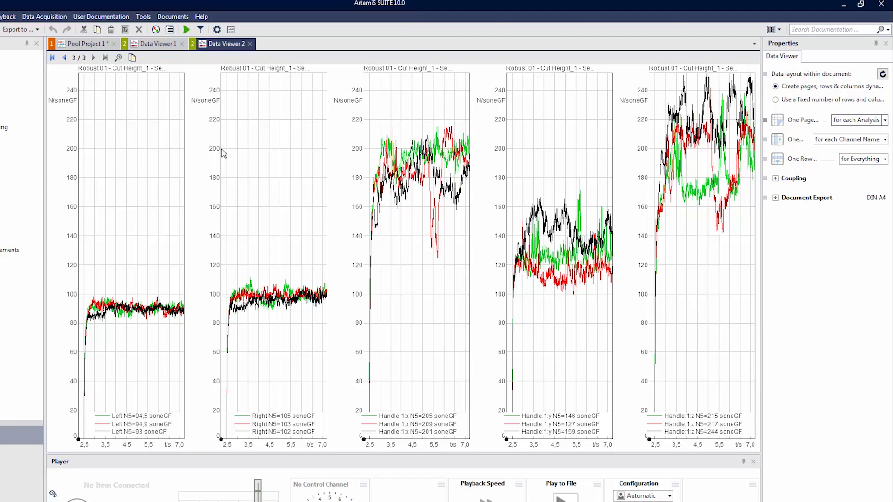
click(83, 44)
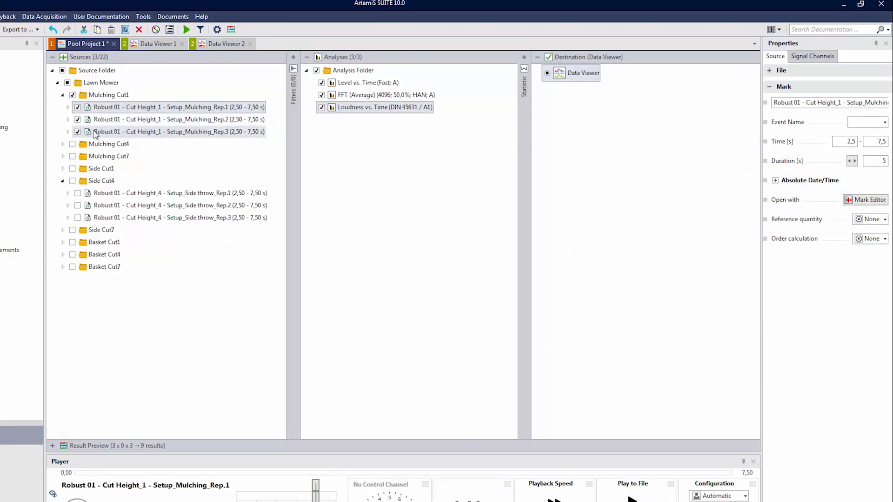
click(72, 144)
click(73, 156)
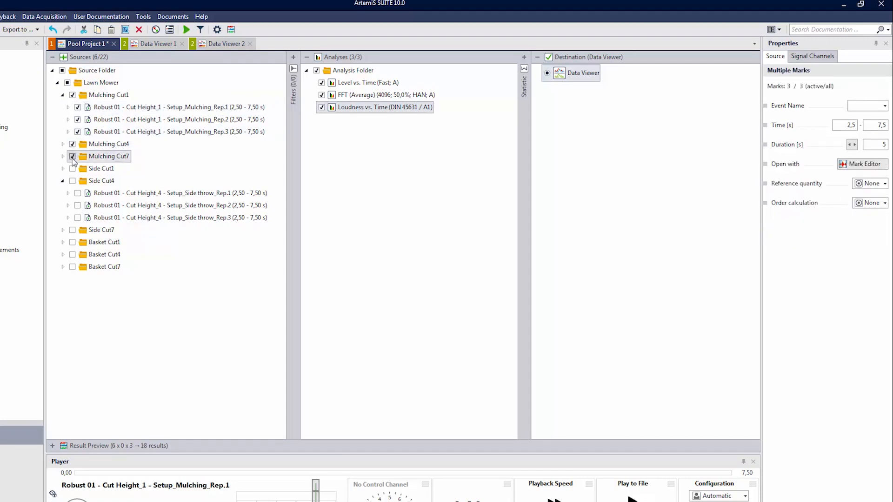
click(73, 168)
click(81, 181)
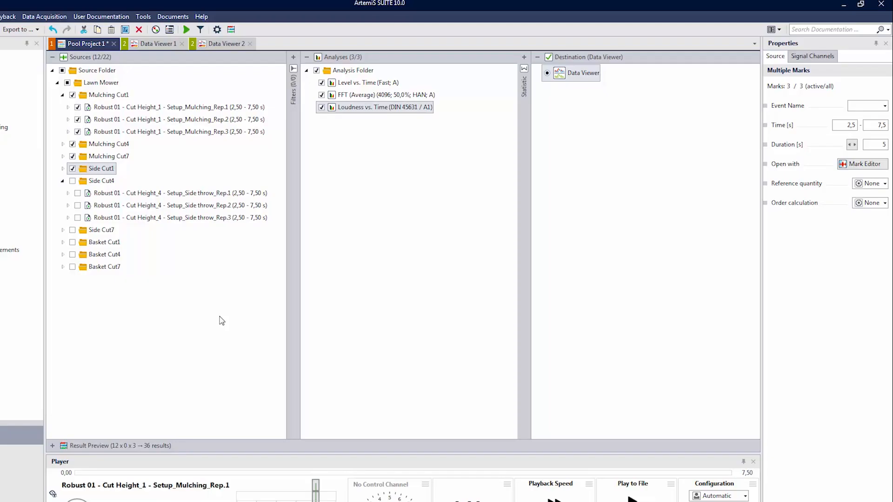
click(72, 168)
click(72, 156)
click(72, 144)
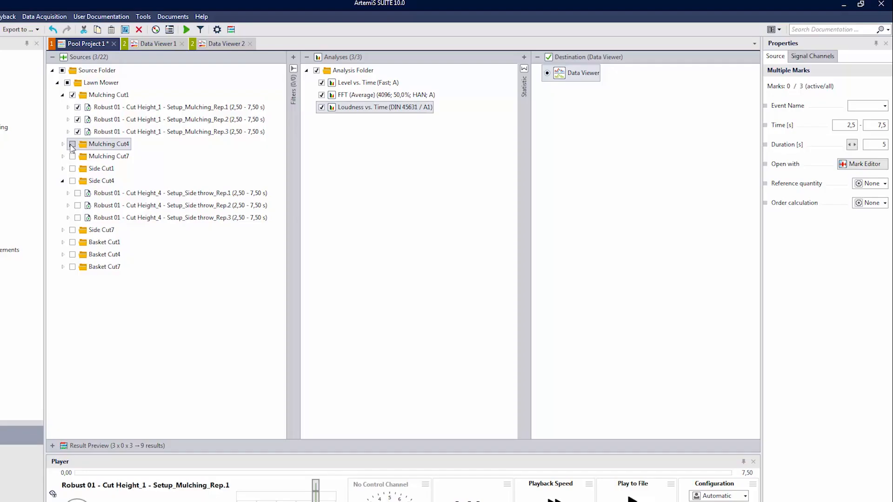
Deactivate the three Handle acceleration channels, 3 to 5, of Setup_Mulching_Rep.1
click(68, 107)
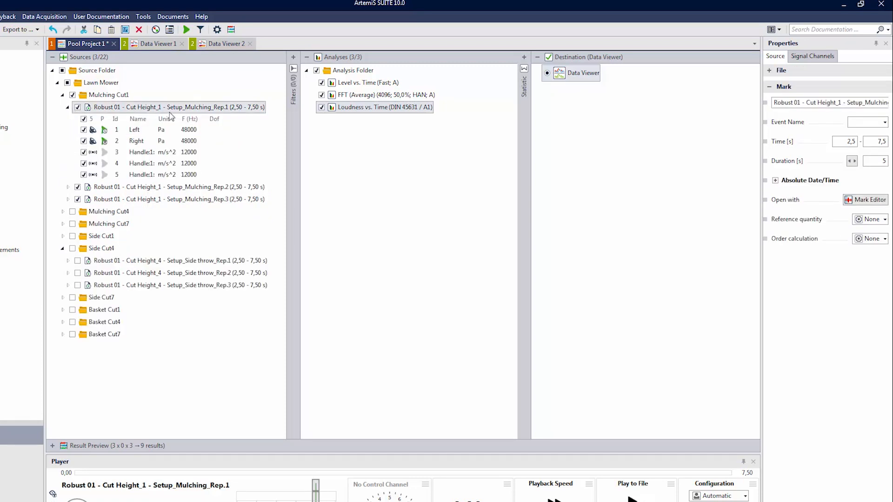
click(83, 152)
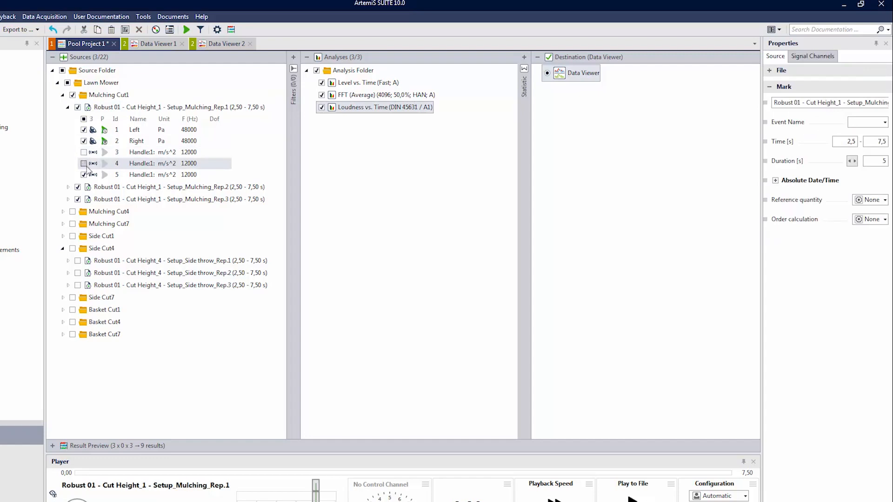
click(84, 175)
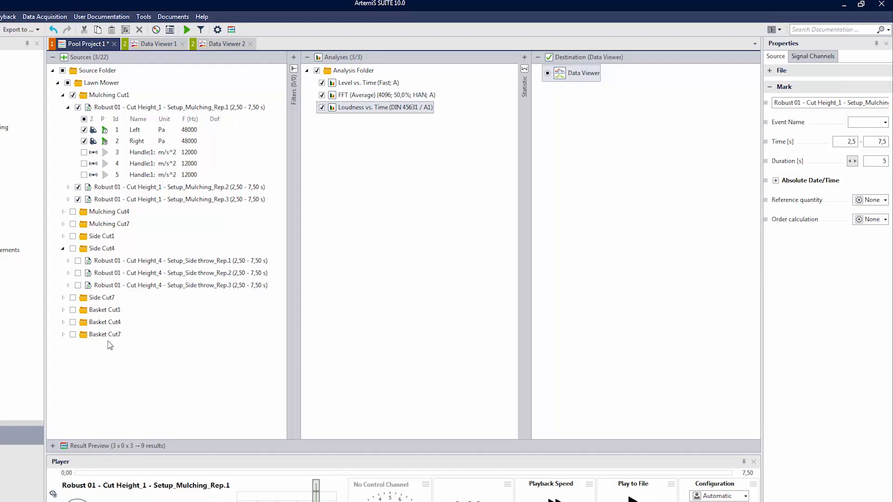
Deactivate Handle channels 3, 4 and 5 for all marks in the Lawn Mower folder at once
click(86, 86)
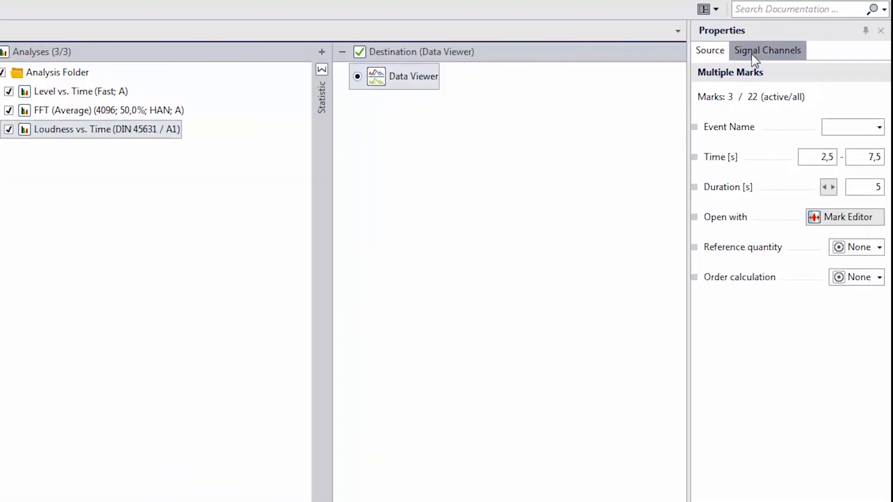
click(755, 54)
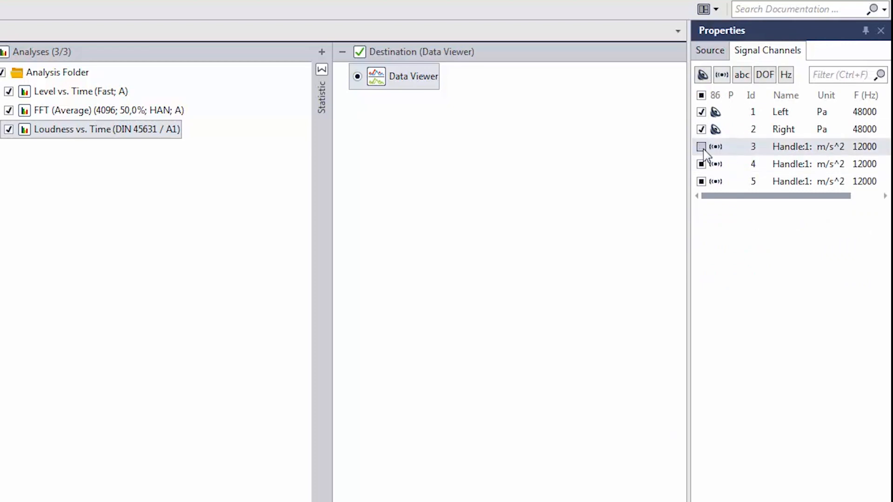
click(701, 164)
click(701, 181)
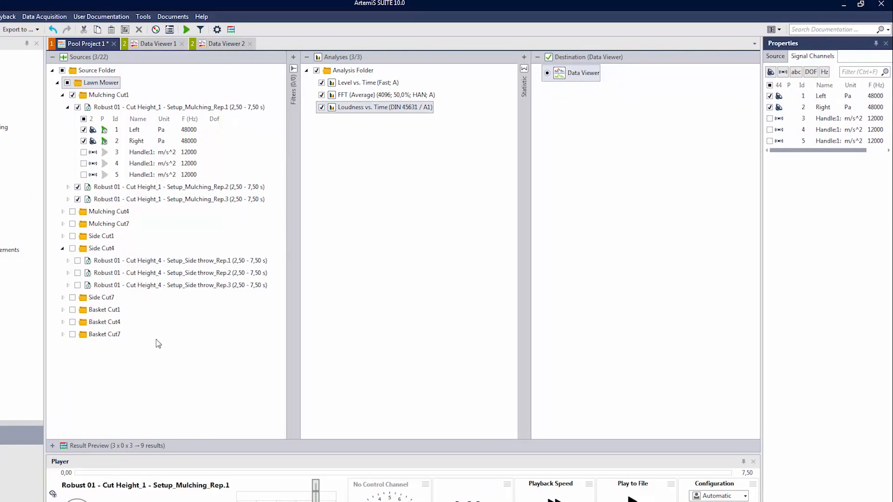
Check the active channels of Setup_Trap Basket_Rep.1 in Basket Cut1, and collapse the expanded entries except Mulching Cut1
click(63, 310)
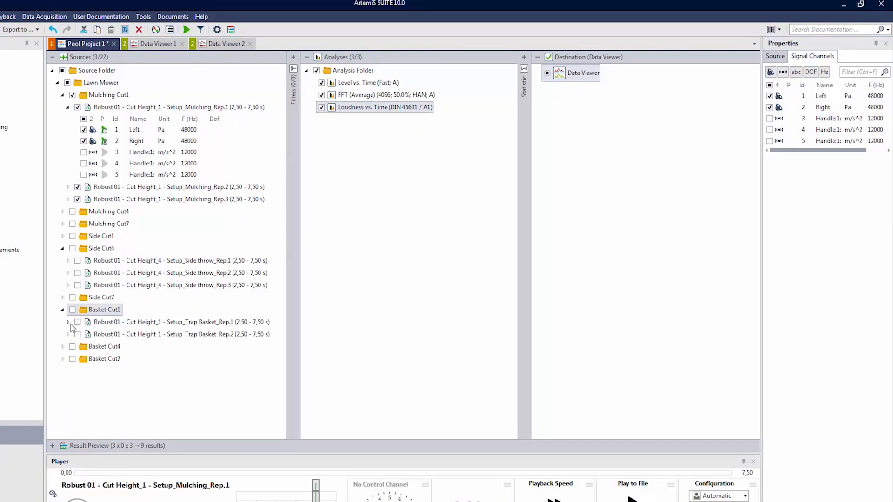
click(68, 322)
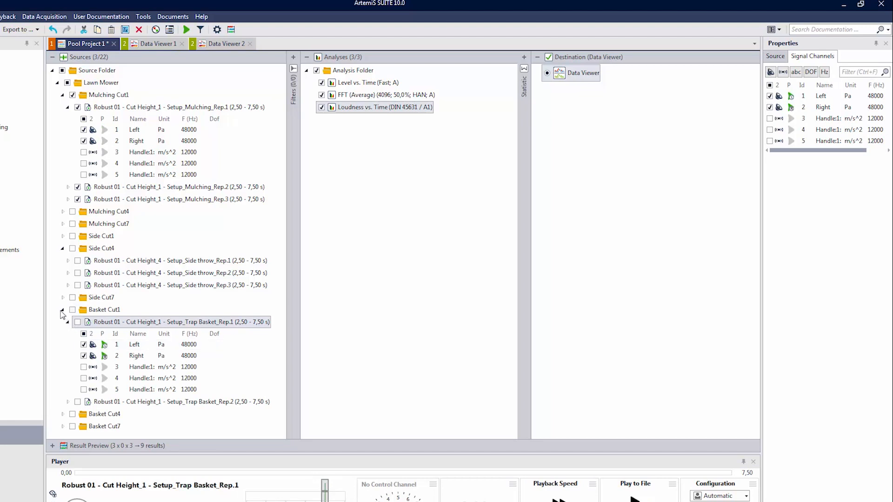
click(62, 310)
click(63, 249)
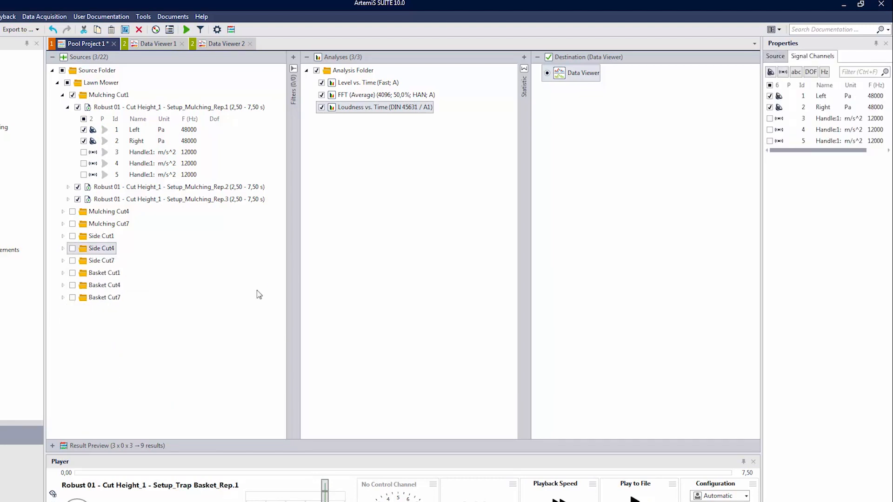
click(67, 108)
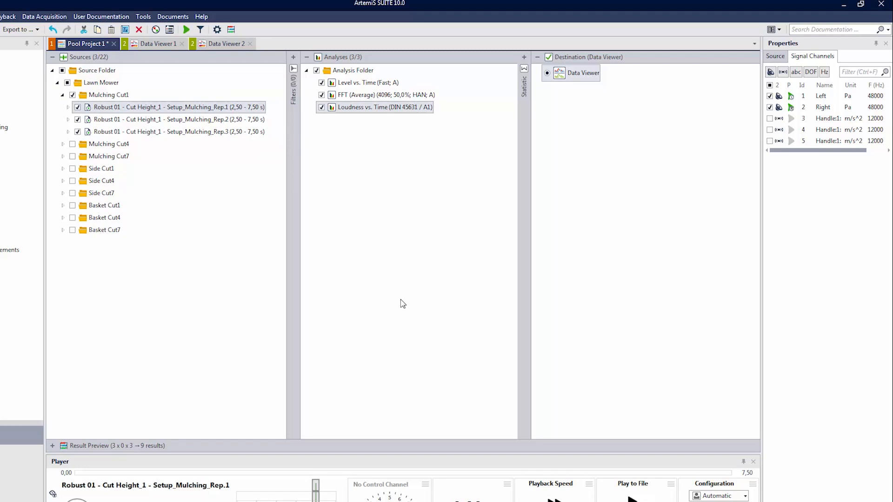
Calculate the analyses into a new Data Viewer and shift the level axis of the Setup_Mulching_Rep.1 Level vs. Time diagram
key(F5)
click(64, 110)
drag(73, 109, 74, 146)
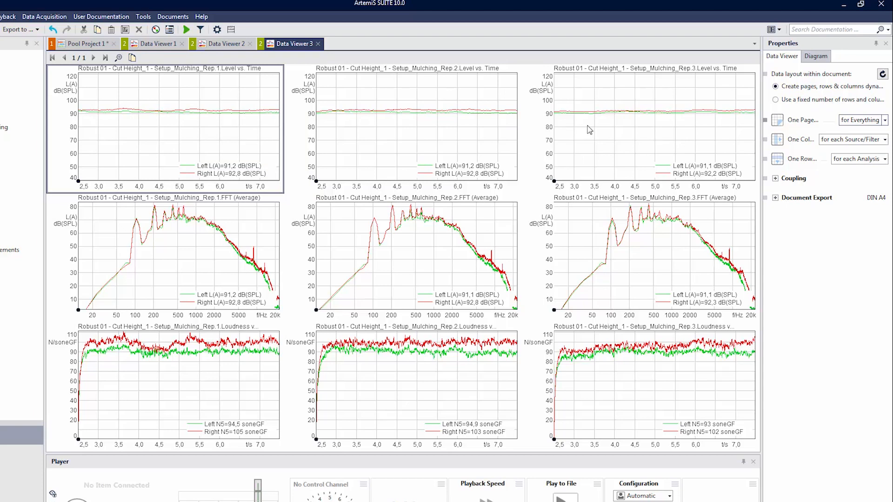
drag(75, 122, 72, 145)
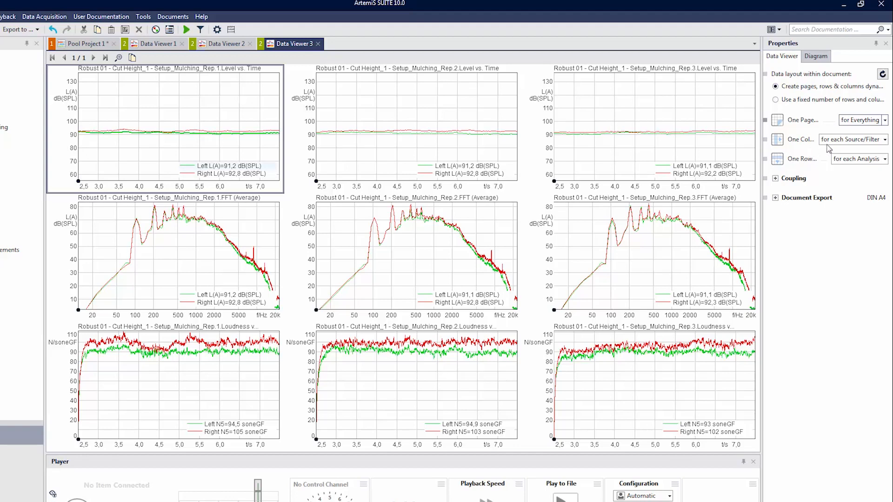
Set the layout to one column for Everything so all repetitions share one diagram per analysis
click(886, 140)
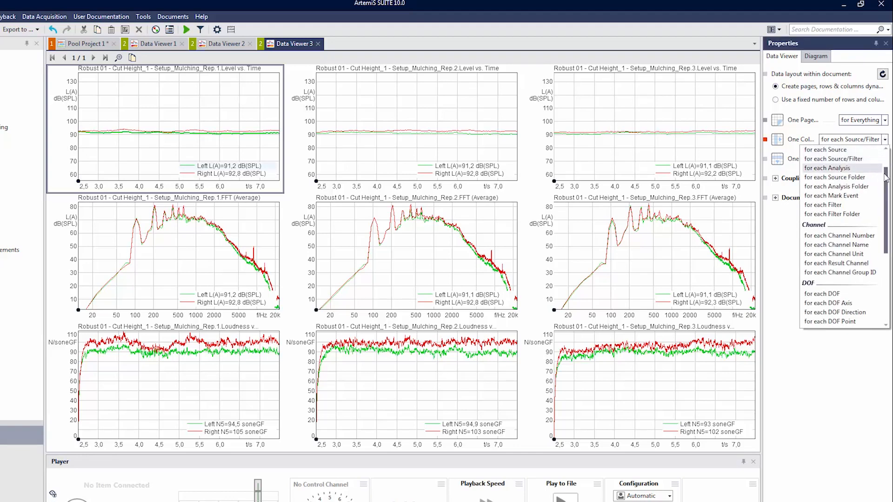
scroll(889, 148, up, 2)
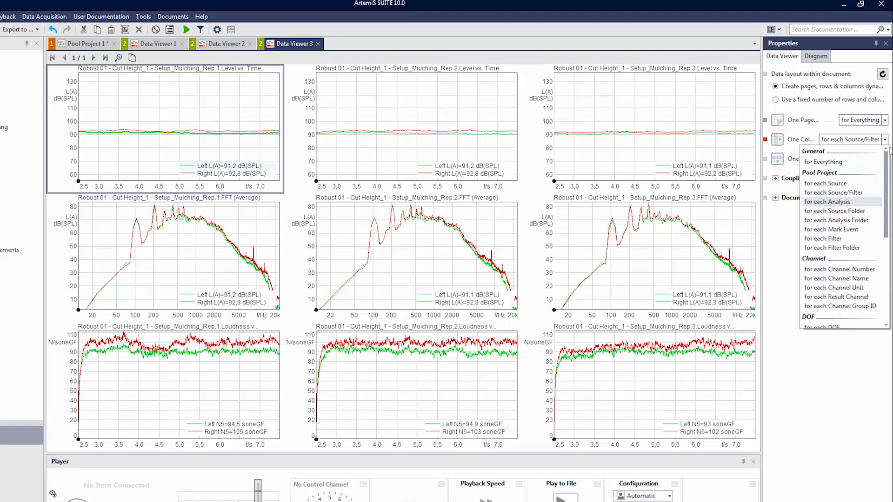
click(835, 162)
Rescale the Level vs. Time axes to about 70–120 dB and 2,5–5,9 s, and the FFT level axis to about 52–82 dB
click(82, 139)
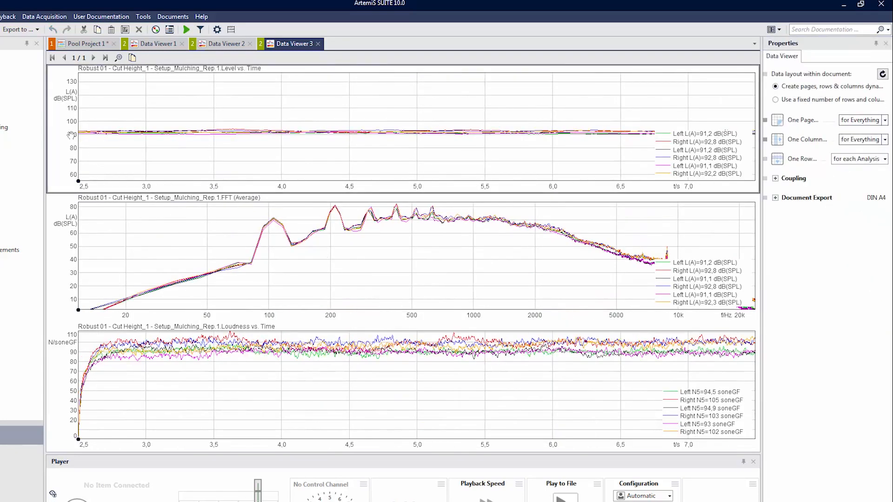
scroll(88, 135, up, 3)
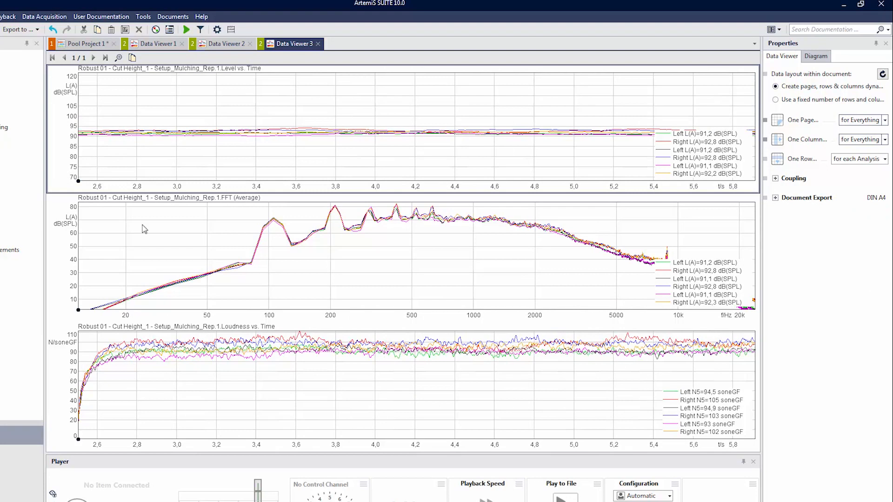
click(74, 256)
scroll(72, 260, up, 4)
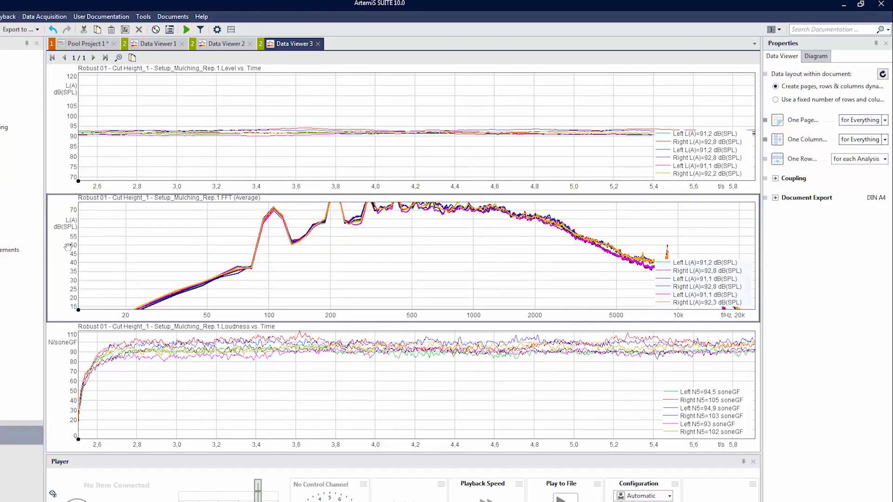
scroll(73, 271, up, 5)
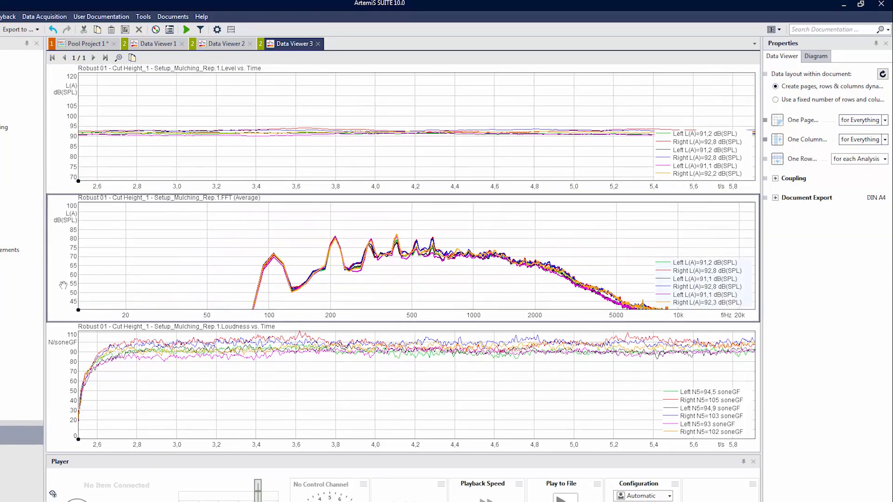
scroll(73, 269, up, 4)
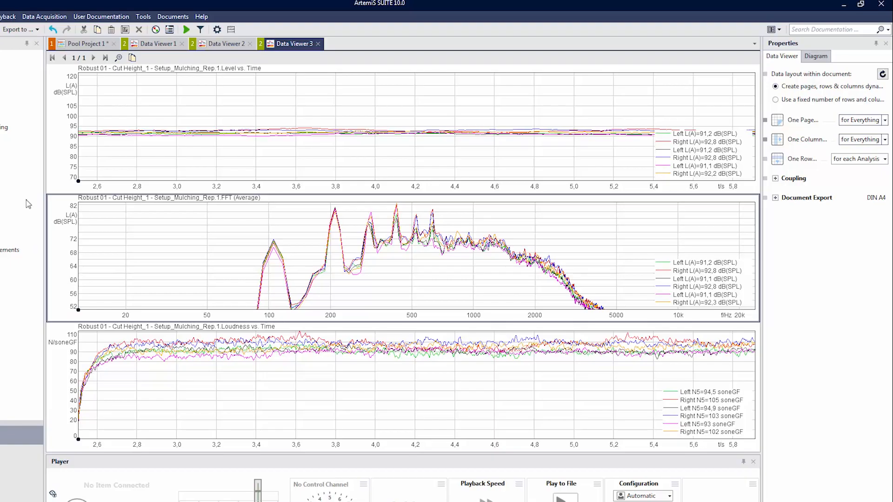
Open the Statistic pool of Pool Project 1 and add a new Channels Package
click(75, 45)
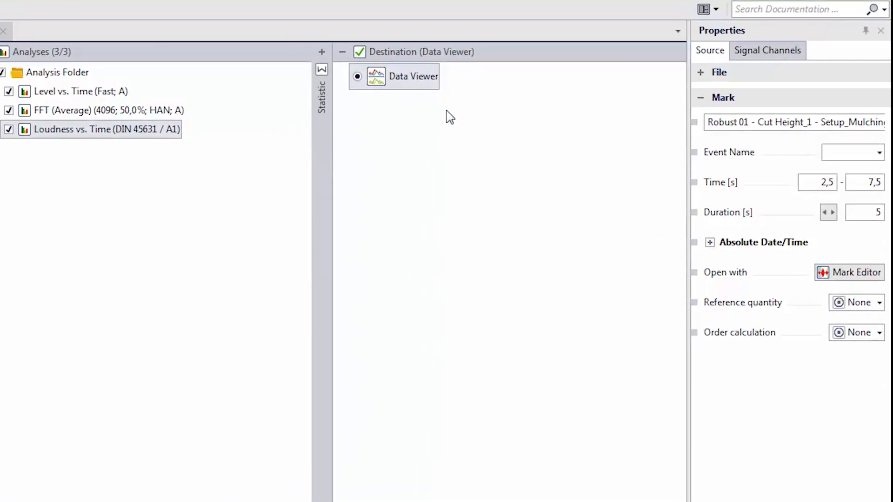
click(321, 52)
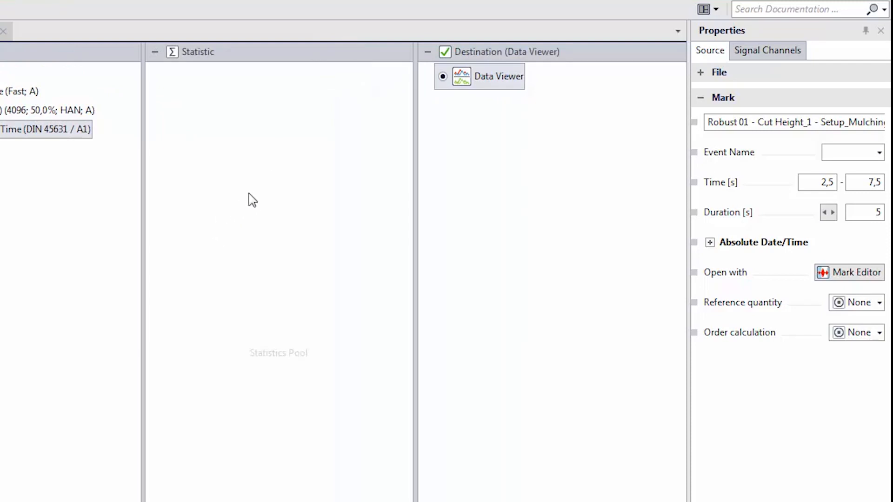
right_click(239, 146)
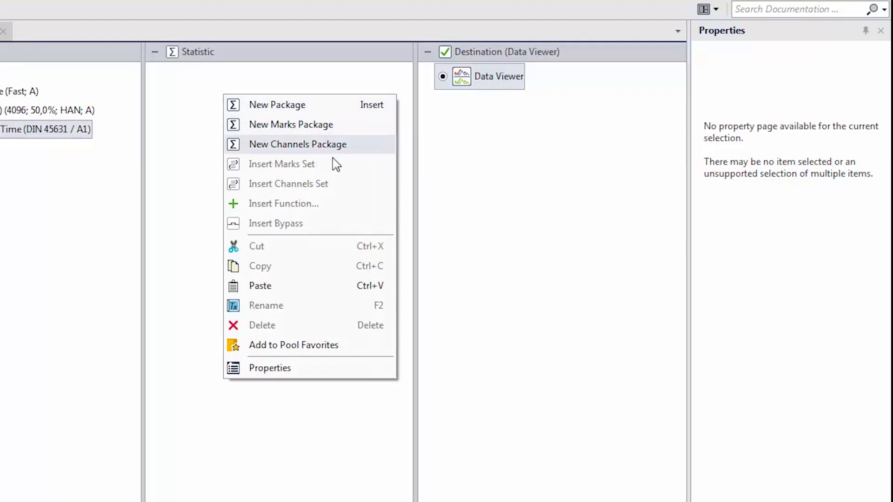
click(300, 145)
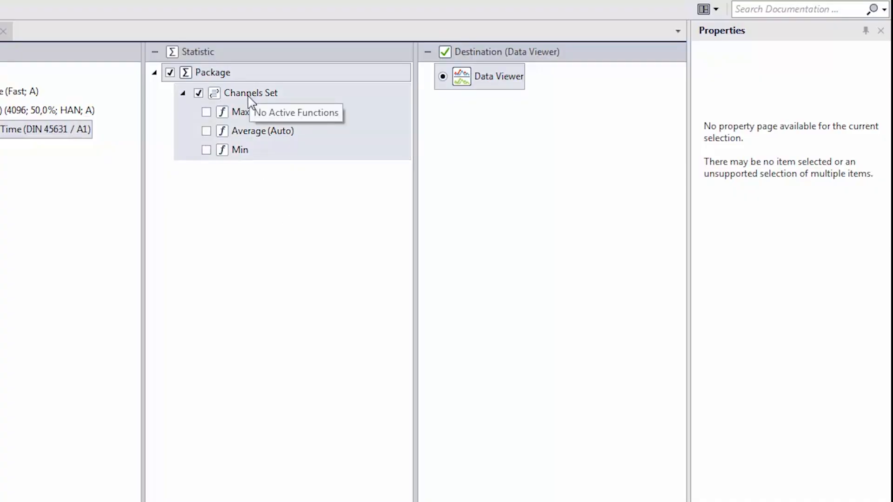
Activate the Max function in the Channels Set and calculate the project into a new Data Viewer
click(206, 112)
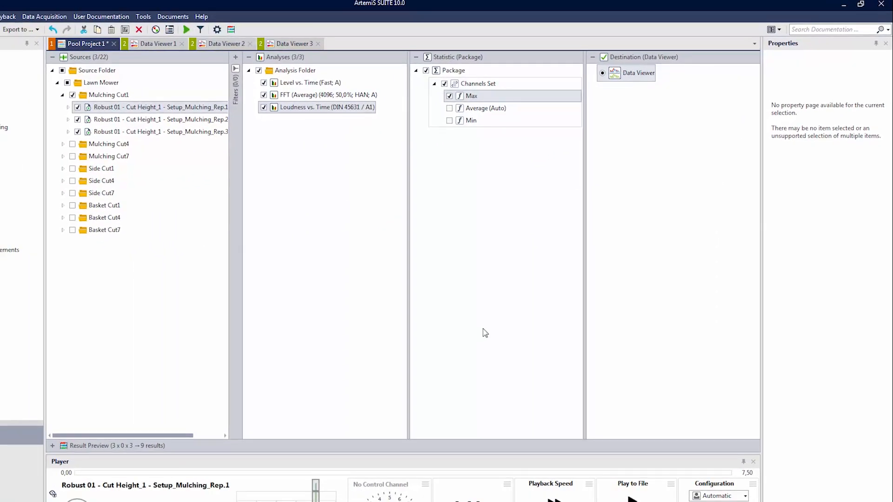
key(F5)
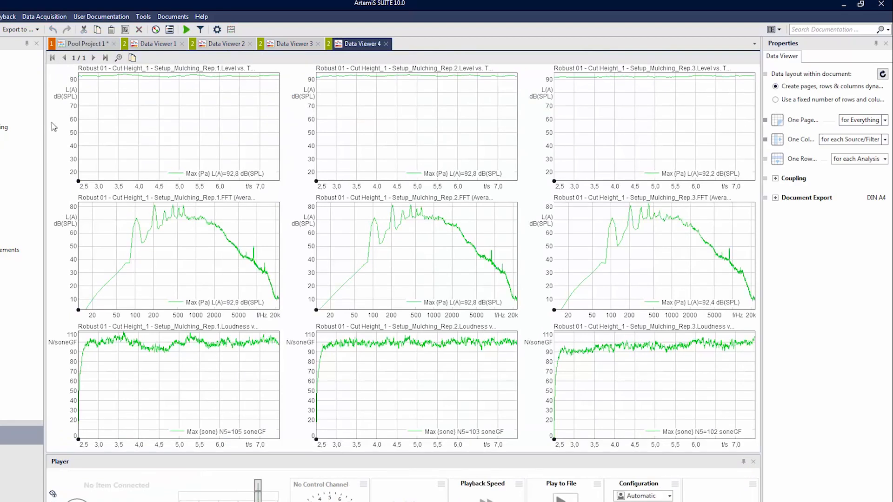
Shift the Level vs. Time axes to about 40–120 dB and set the layout to one column for Everything
click(73, 106)
drag(71, 106, 75, 142)
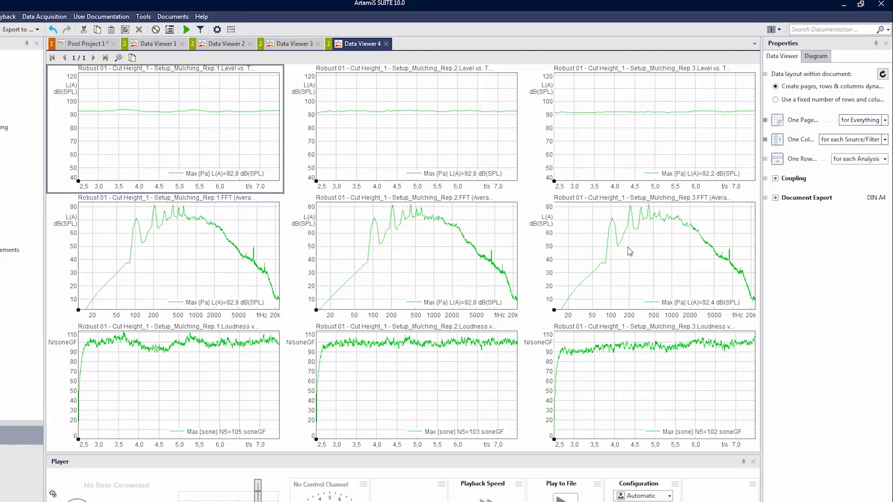
click(885, 140)
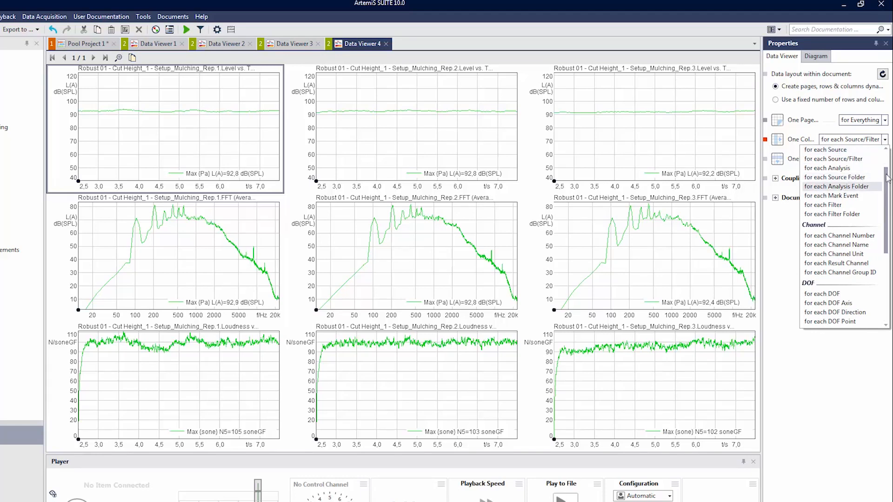
scroll(863, 160, up, 3)
click(861, 162)
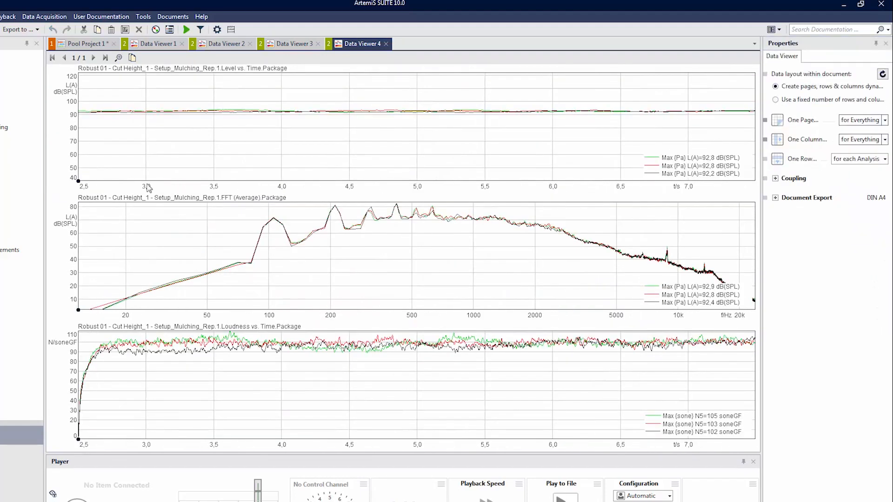
Rescale the level axis of the combined Level vs. Time diagram to about 75–125 dB
click(77, 120)
scroll(76, 120, up, 3)
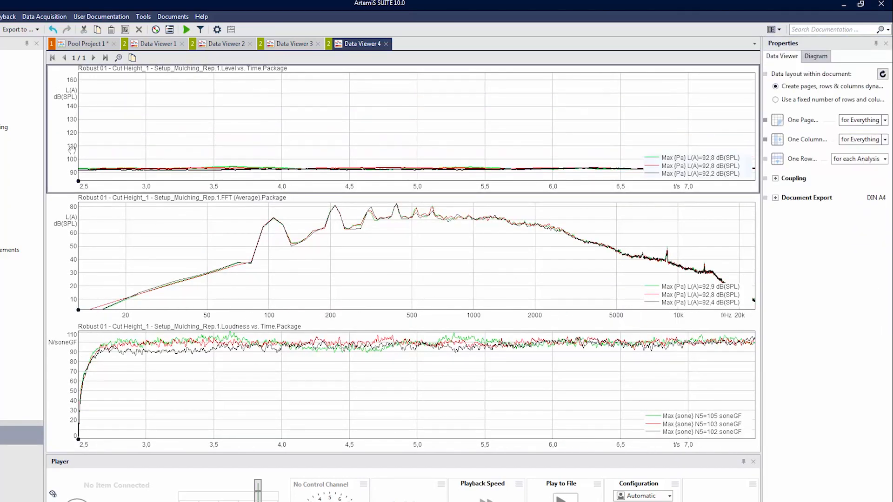
scroll(74, 120, down, 3)
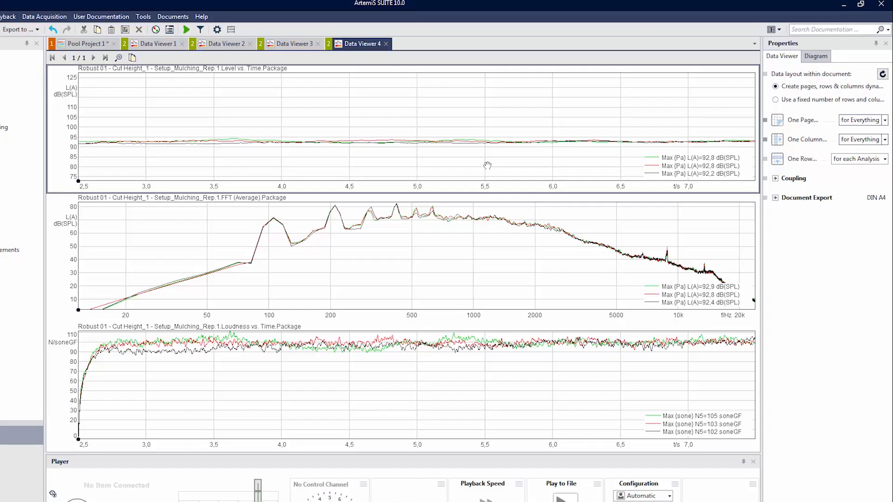
Add a new Marks Package to Pool Project 1's Statistic pool and activate its Average (Auto) function
click(93, 44)
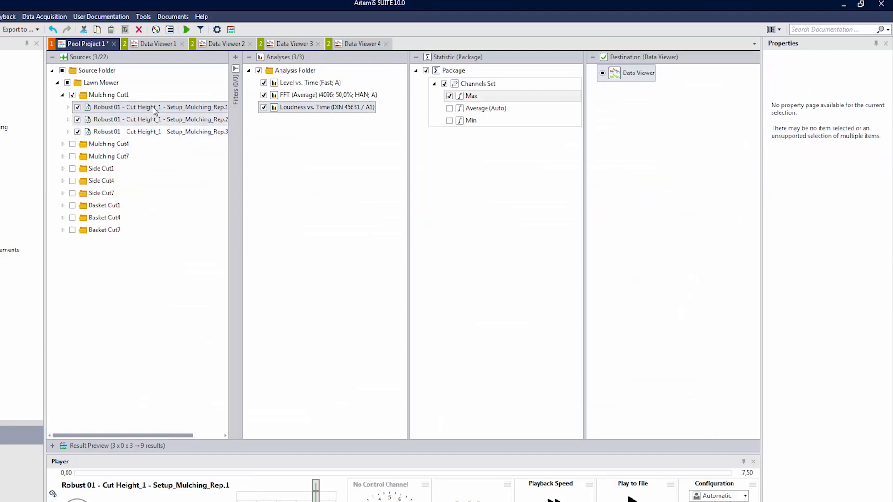
drag(237, 167, 262, 162)
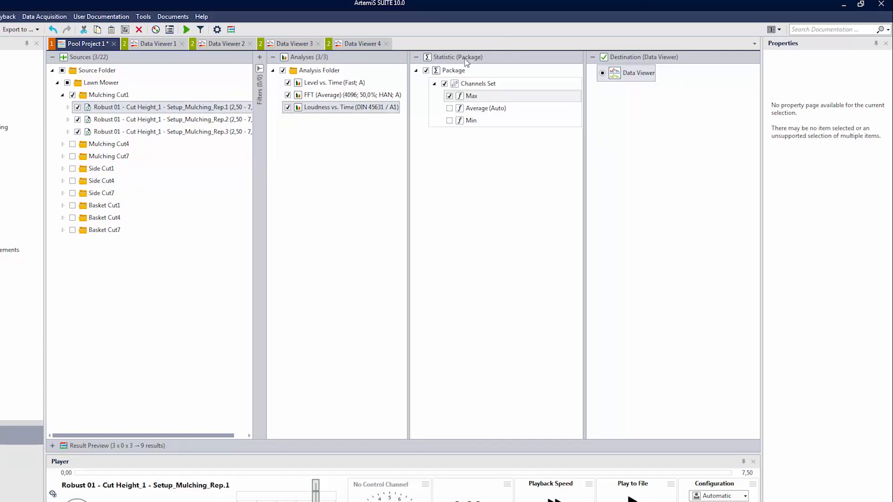
right_click(453, 161)
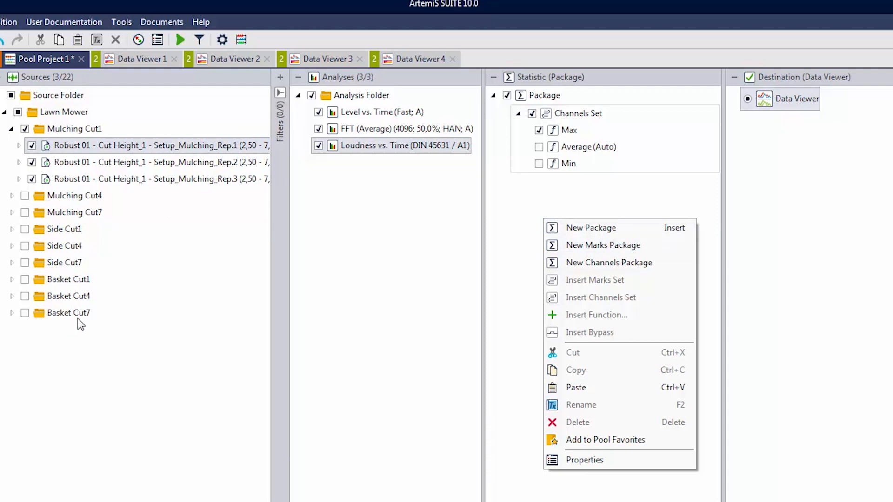
click(586, 249)
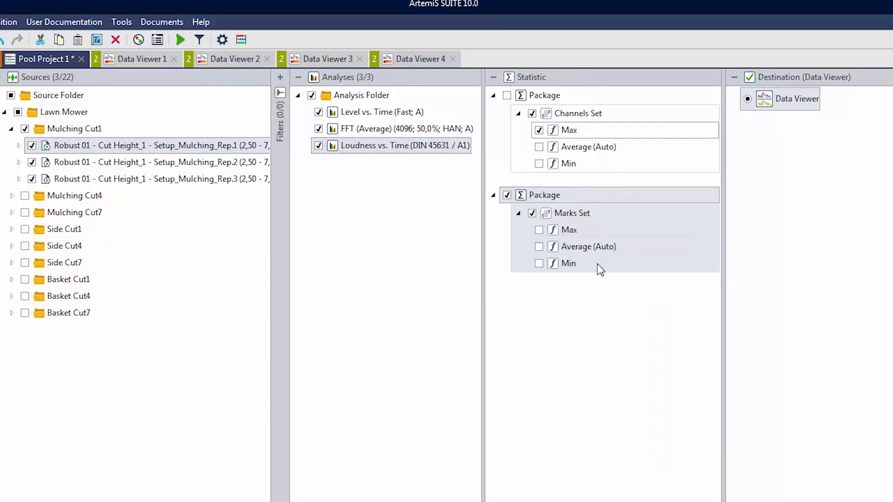
click(539, 247)
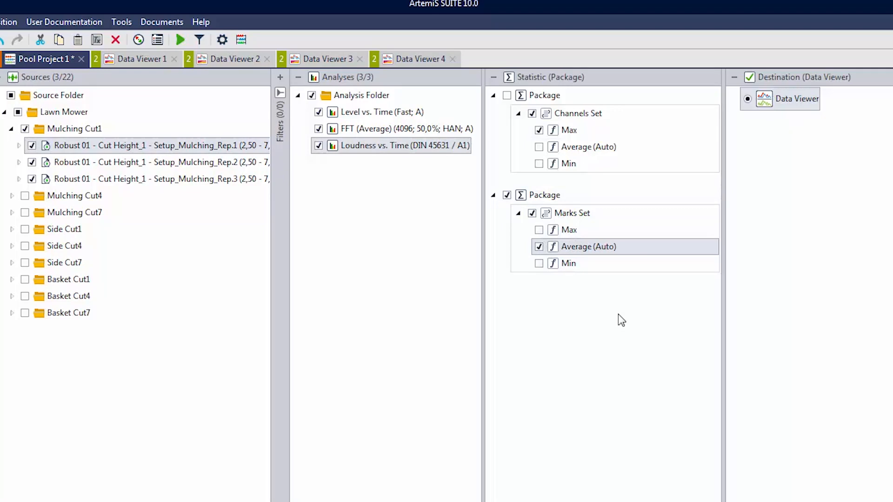
key(ctrl+s)
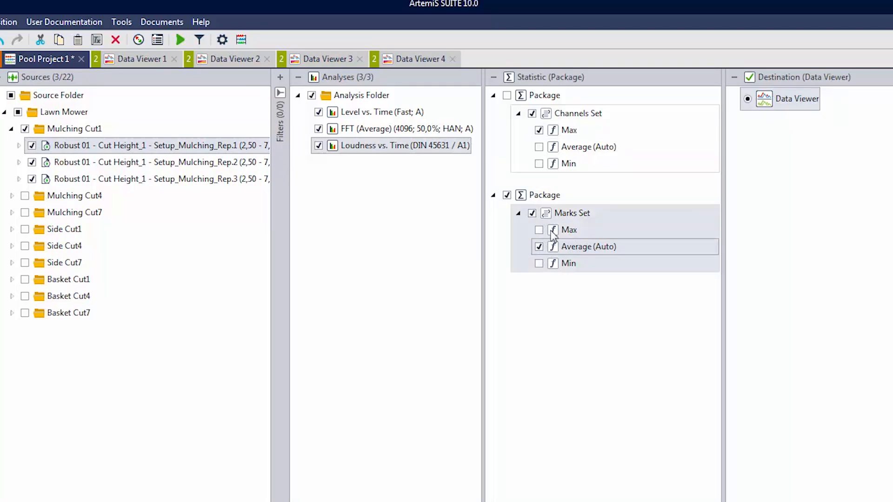
Remove both existing packages from the Statistic pool and add a New Package containing a Marks Set and a Channels Set
click(508, 95)
click(507, 196)
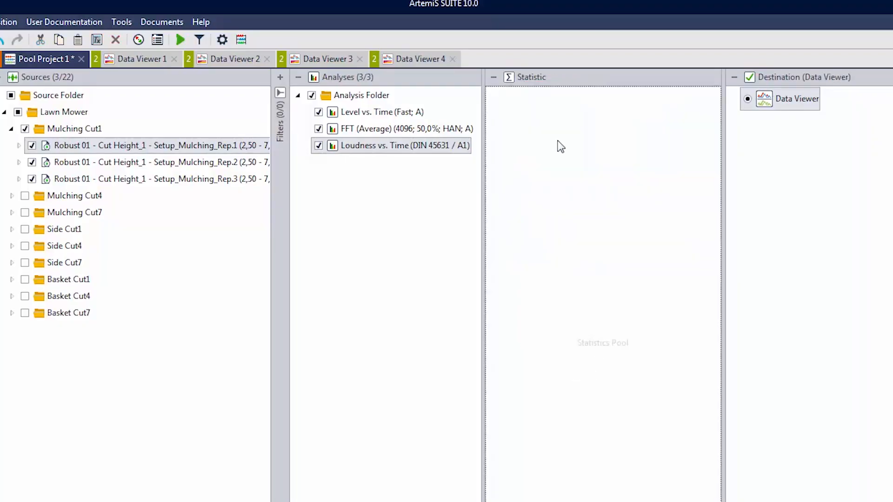
right_click(559, 142)
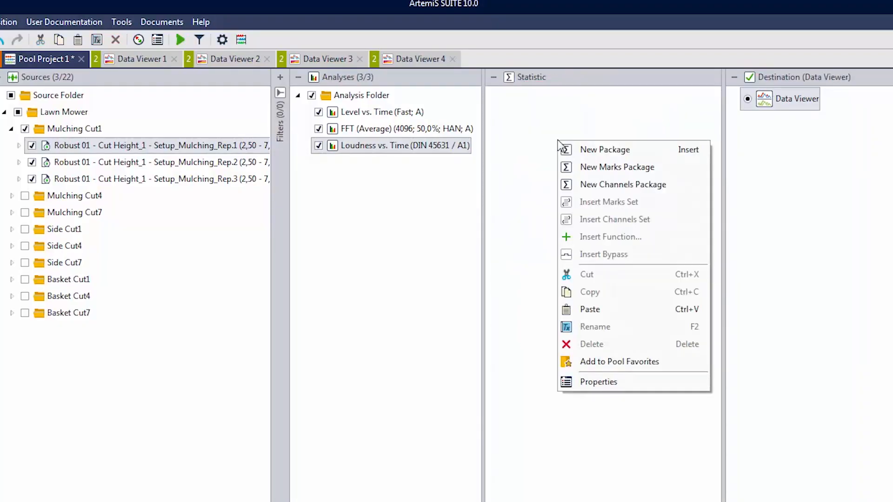
click(623, 154)
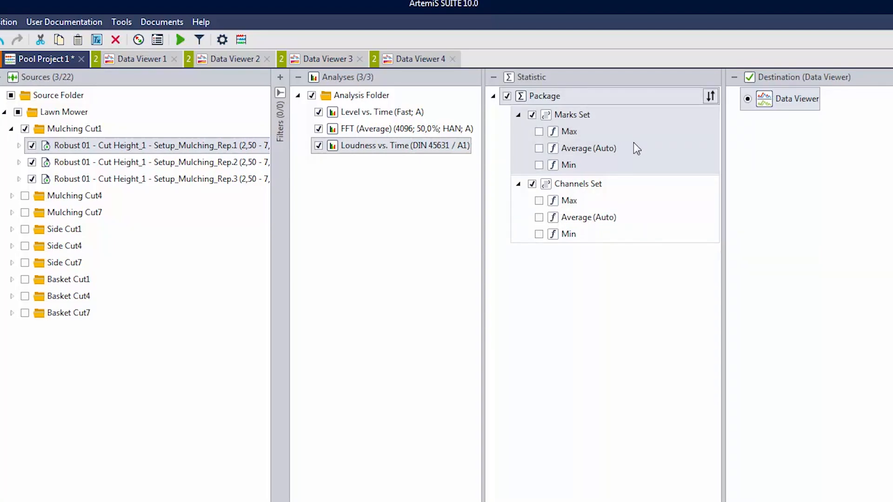
Activate Average (Auto) in the Marks Set and Max in the Channels Set of the new package
key(ctrl+s)
click(540, 148)
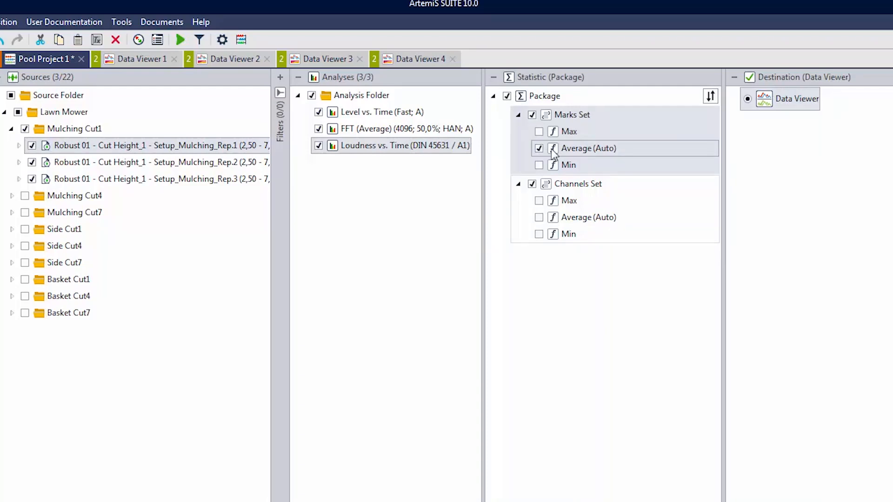
key(ctrl+s)
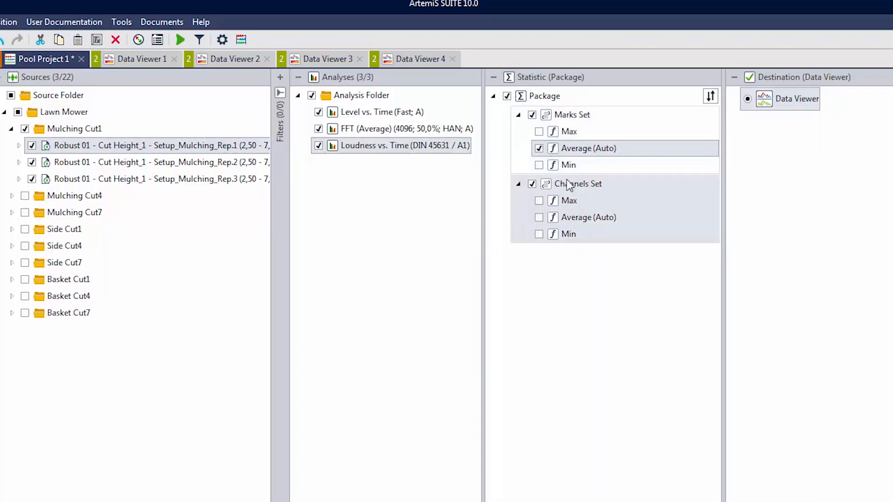
click(539, 201)
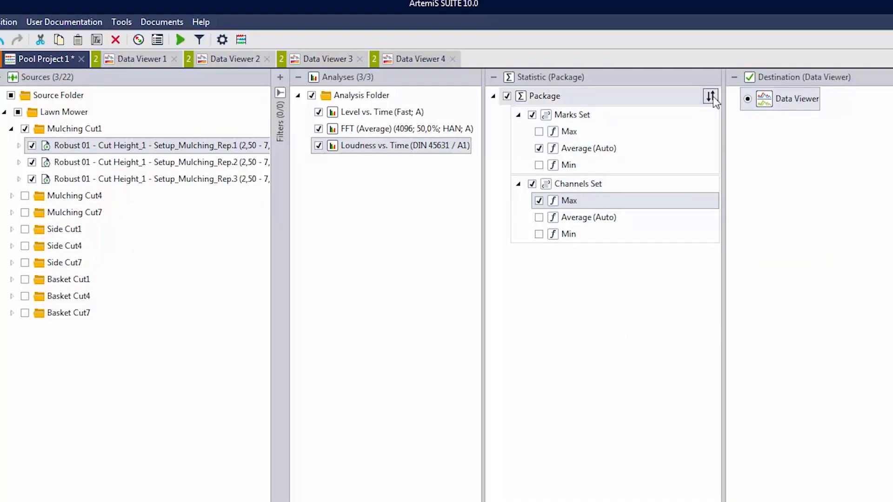
Swap the order of the package's sets so the Channels Set comes before the Marks Set
click(711, 98)
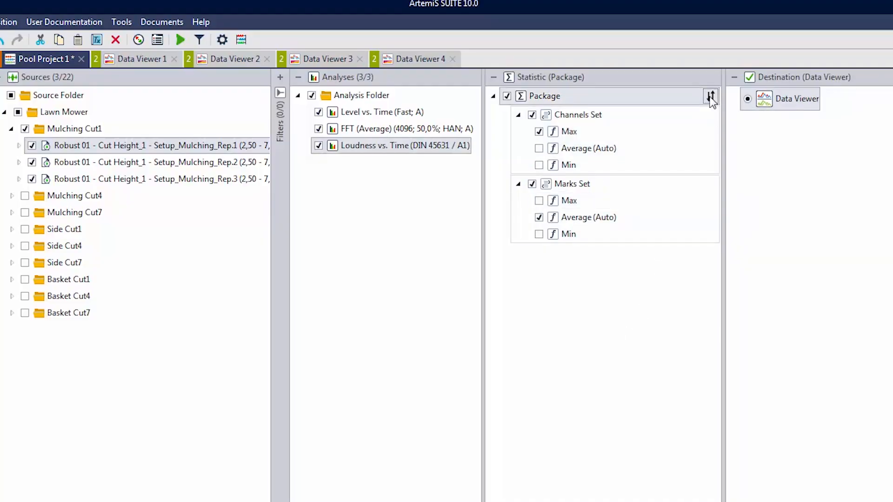
click(712, 97)
click(711, 98)
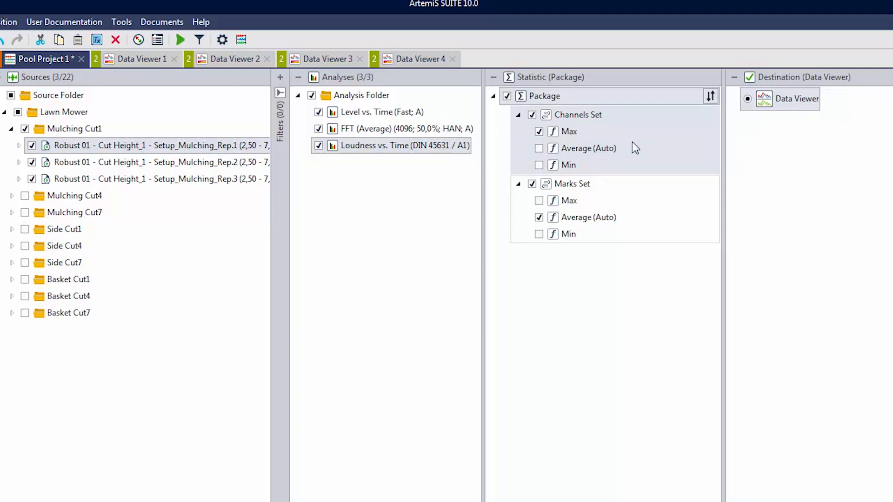
Calculate the project into a new Data Viewer and shift its Level vs. Time axis to about 60–135 dB
key(ctrl+s)
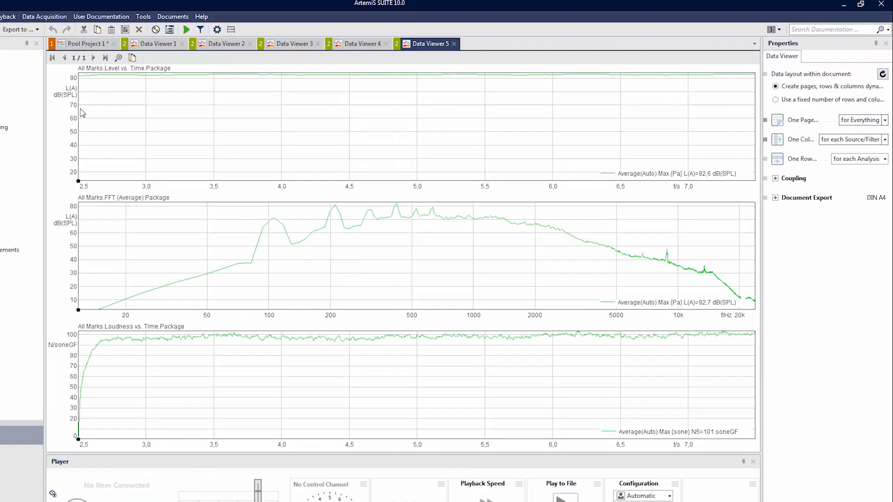
click(57, 122)
drag(74, 107, 72, 161)
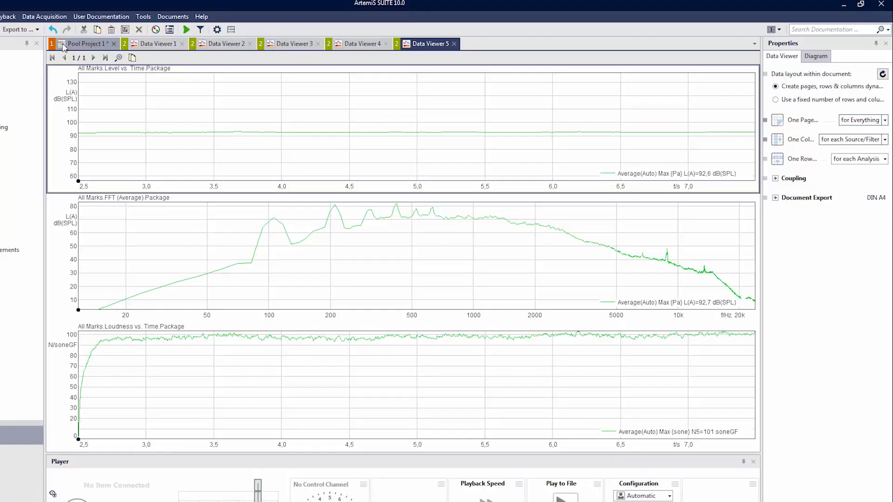
Activate the Mulching Cut4 and Mulching Cut7 source folders and calculate into a new Data Viewer with the level axis at about 60–130 dB
click(63, 45)
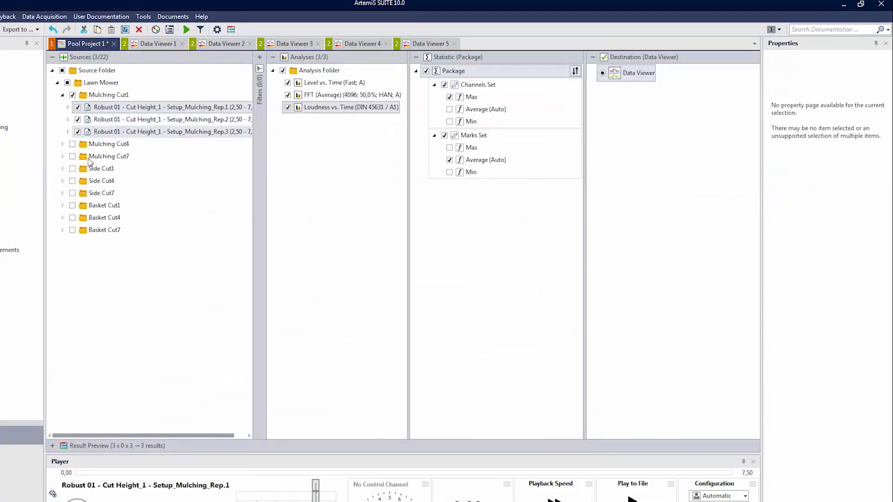
click(73, 144)
click(97, 147)
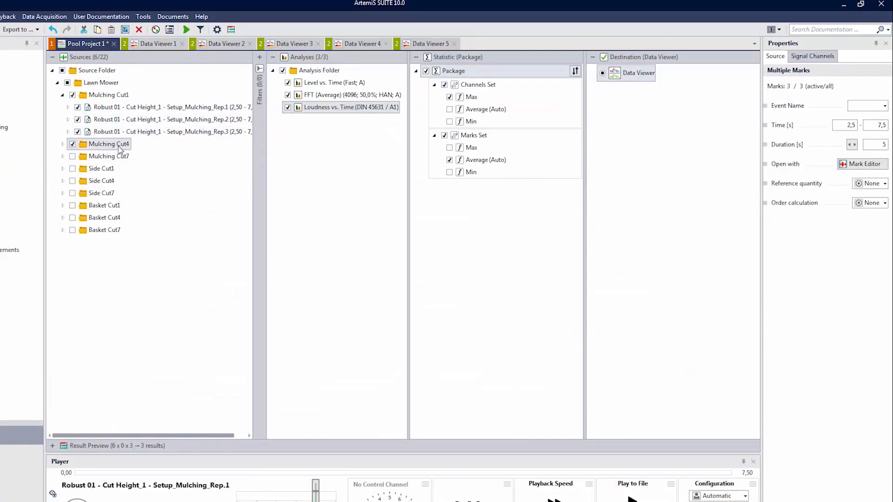
click(64, 145)
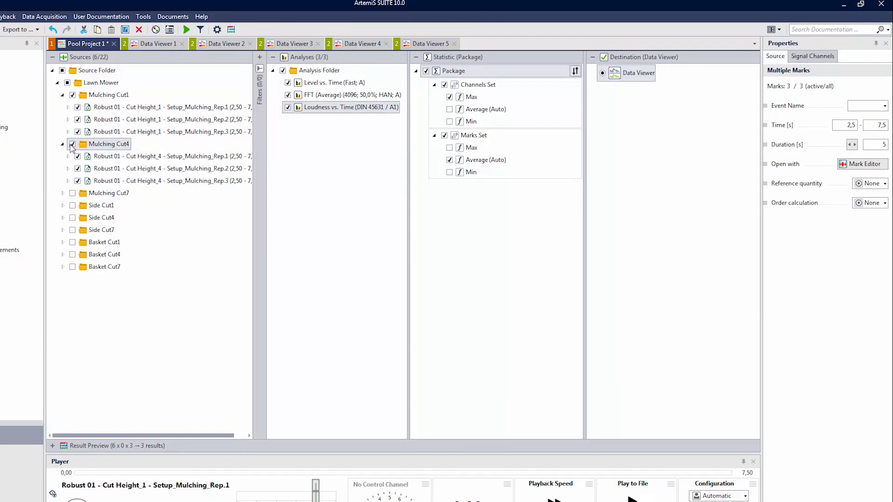
click(64, 144)
click(72, 157)
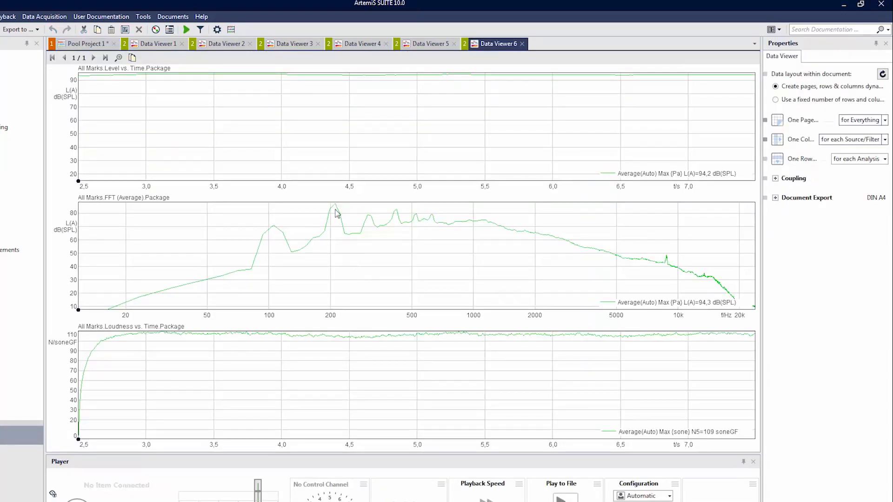
drag(71, 108, 68, 152)
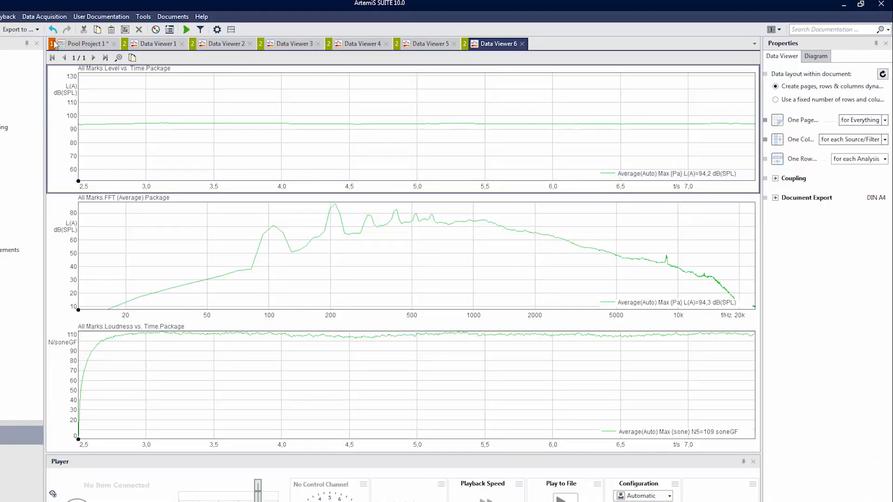
Return to Pool Project 1 and expand the Mulching Cut4 and Mulching Cut7 folders to view their repetitions
click(70, 43)
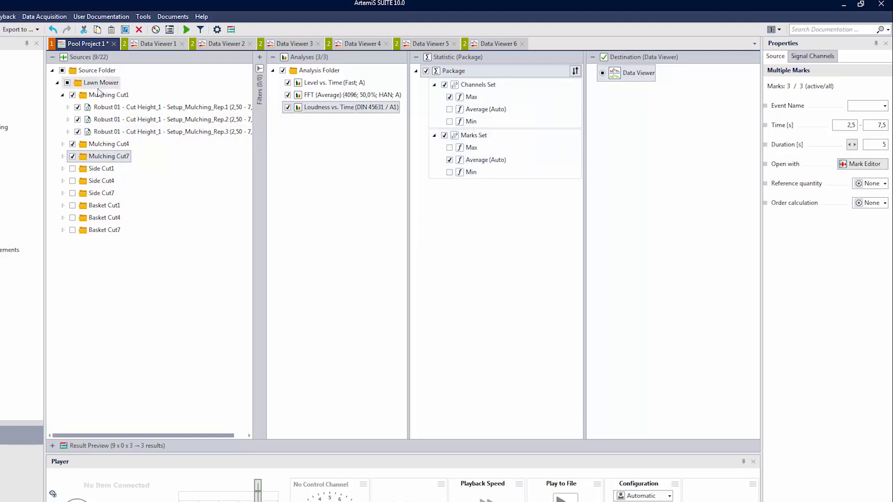
click(62, 145)
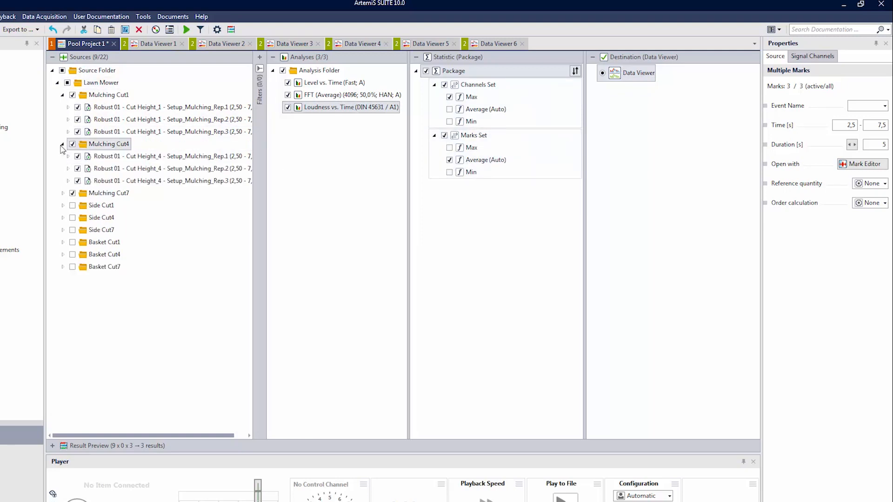
click(62, 193)
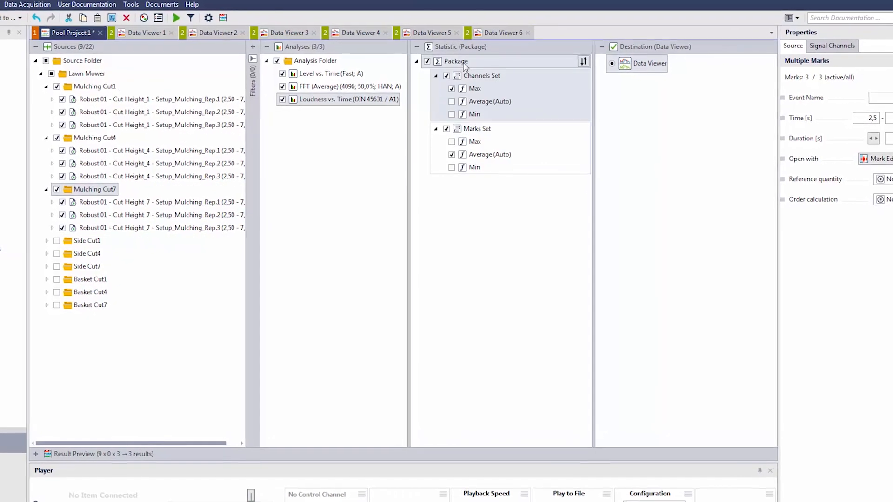
Set the Marks Set's grouping to By nbr. of Marks with a group size of 3
click(475, 133)
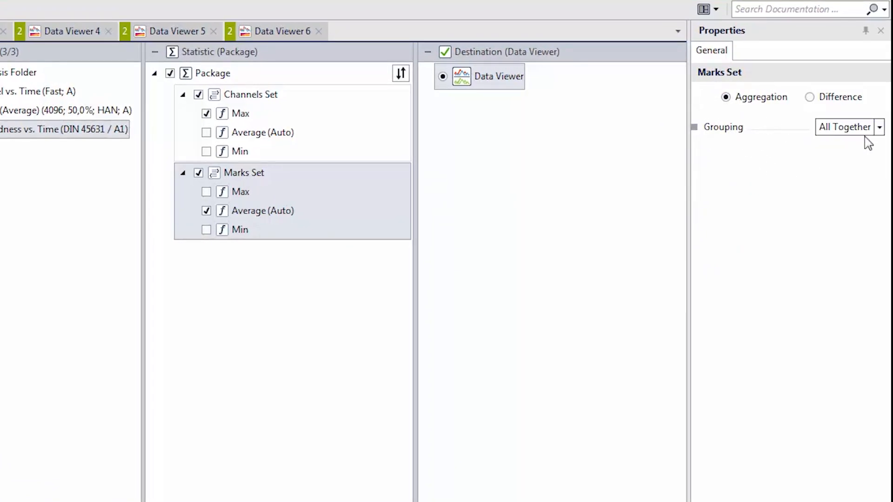
click(880, 128)
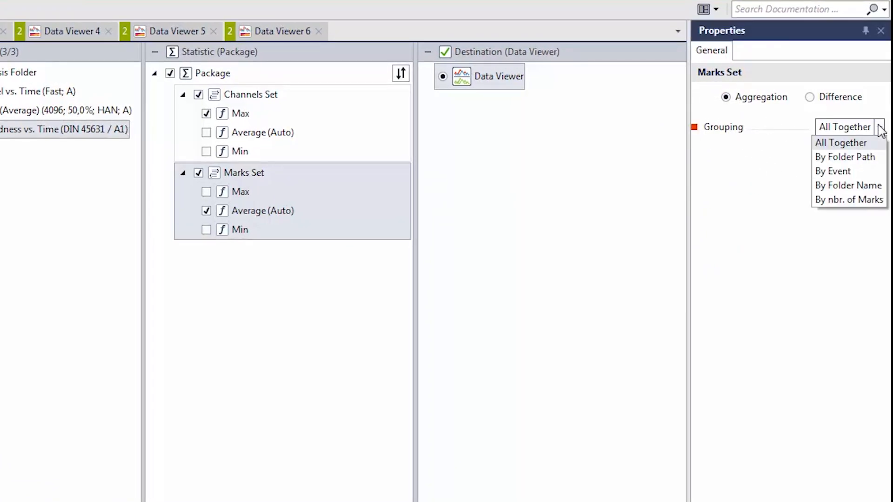
click(856, 200)
double_click(780, 128)
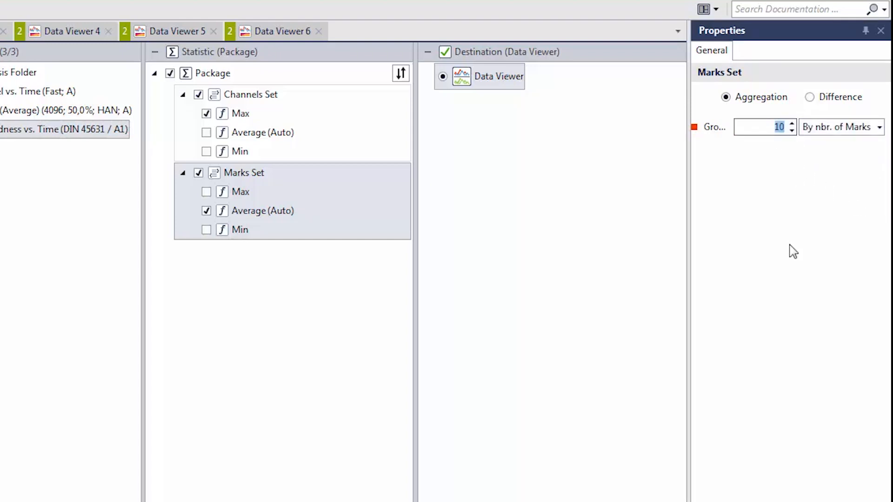
text(3)
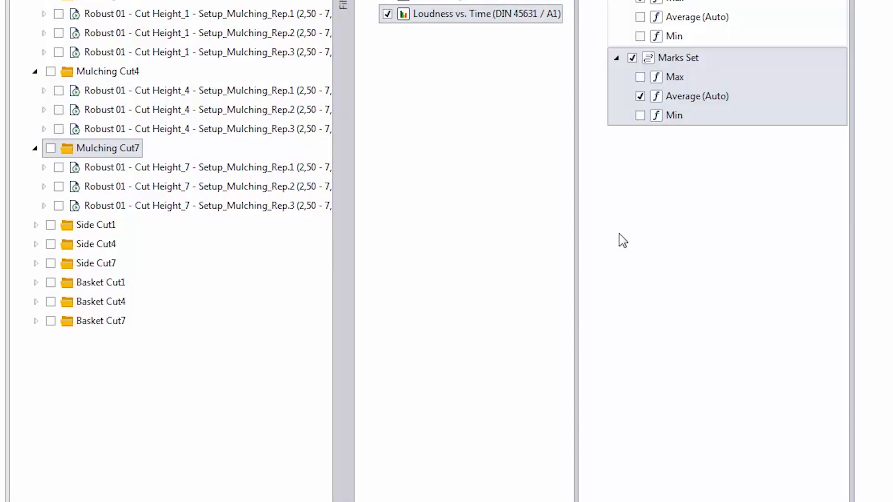
Check which recordings the Side Cut1 source folder contains, leaving the folder collapsed
click(34, 226)
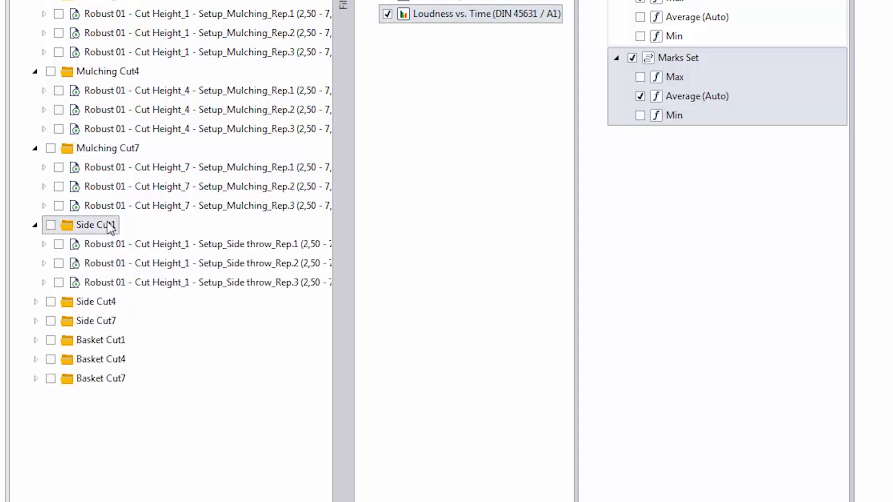
click(35, 225)
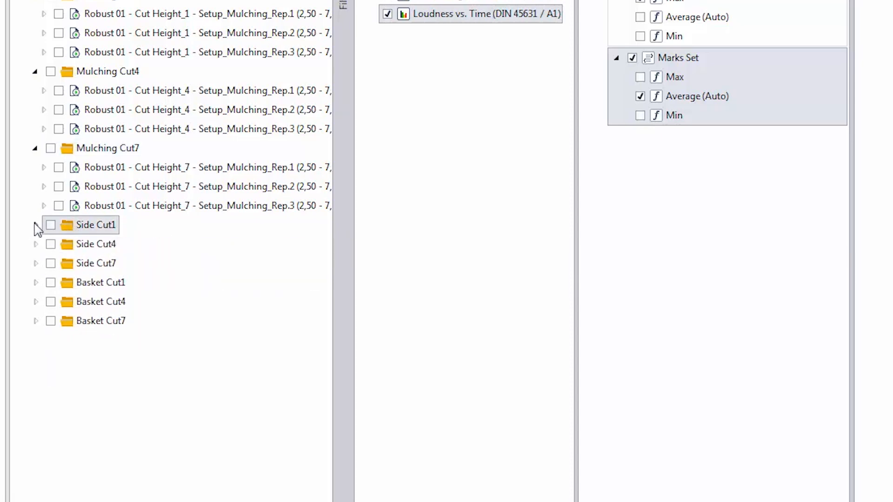
Check which recordings the Side Cut4 and Side Cut7 source folders contain, leaving both folders collapsed
click(36, 244)
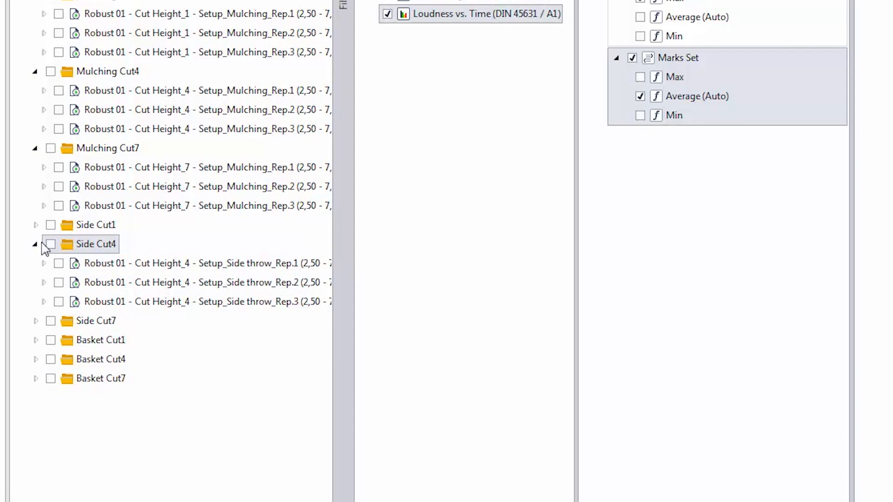
click(35, 244)
click(35, 263)
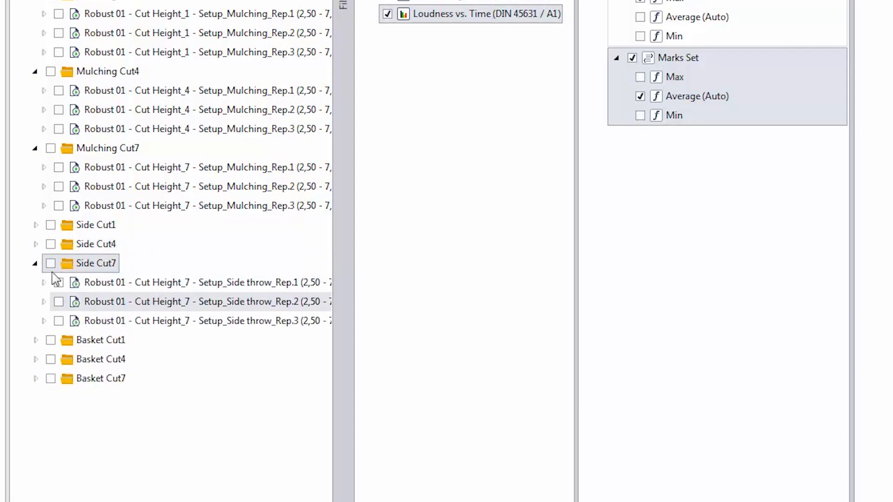
click(35, 264)
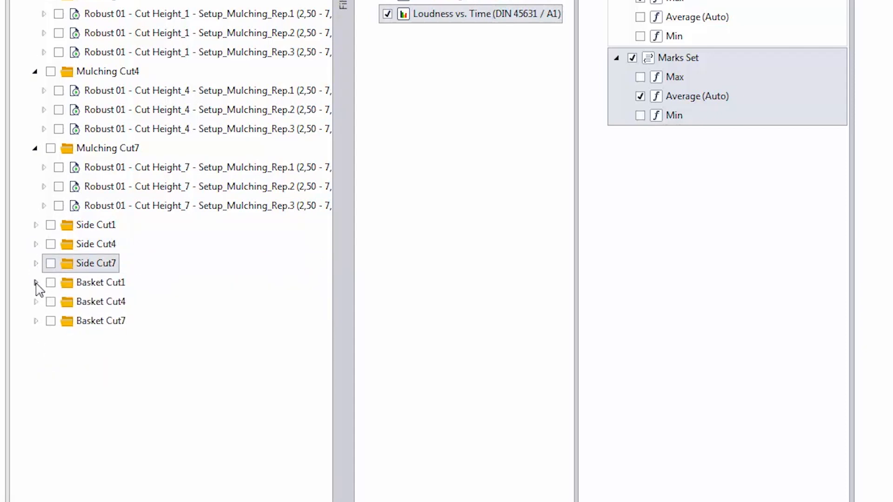
Expand the Basket Cut1, Basket Cut4, Basket Cut7 and Side Cut7 folders to compare their numbers of repetitions
click(35, 283)
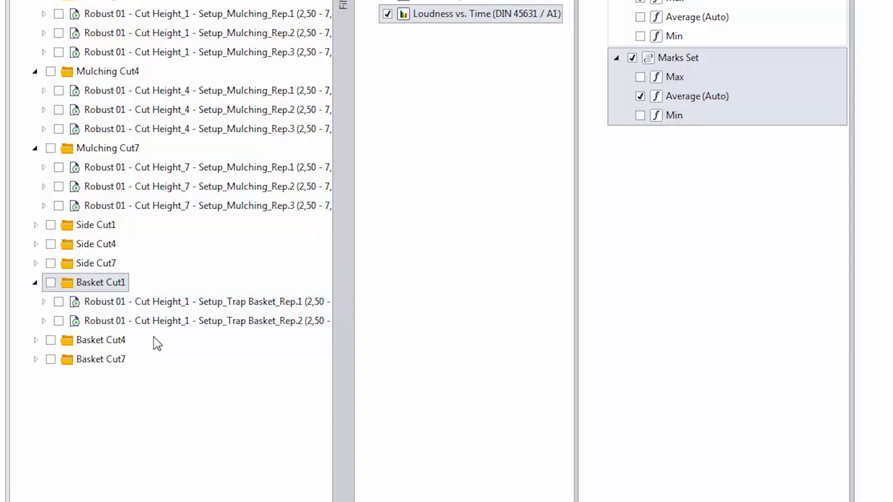
click(36, 340)
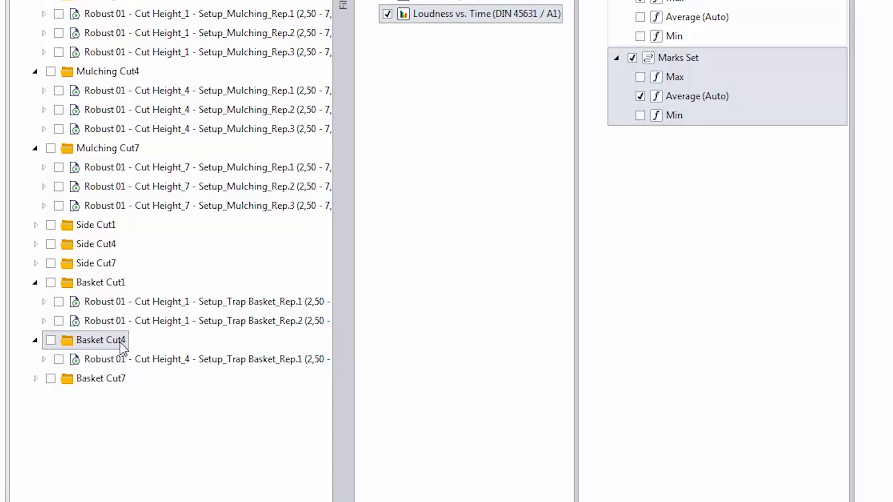
click(36, 378)
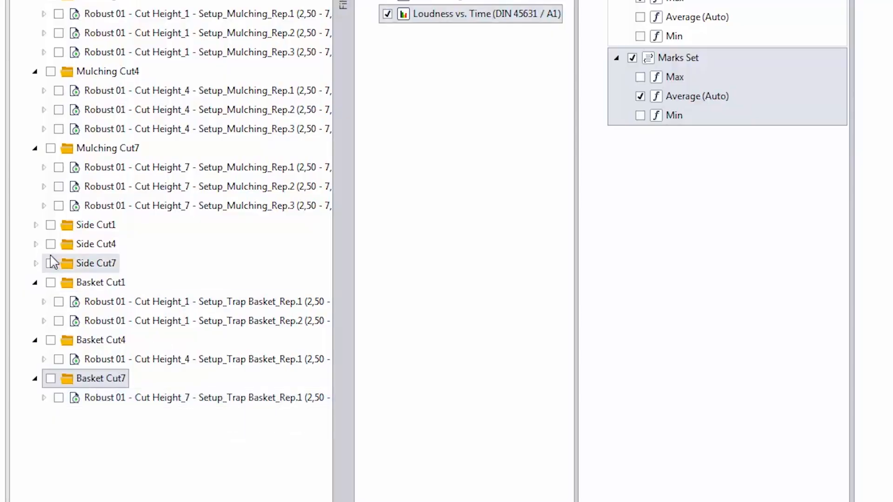
click(35, 263)
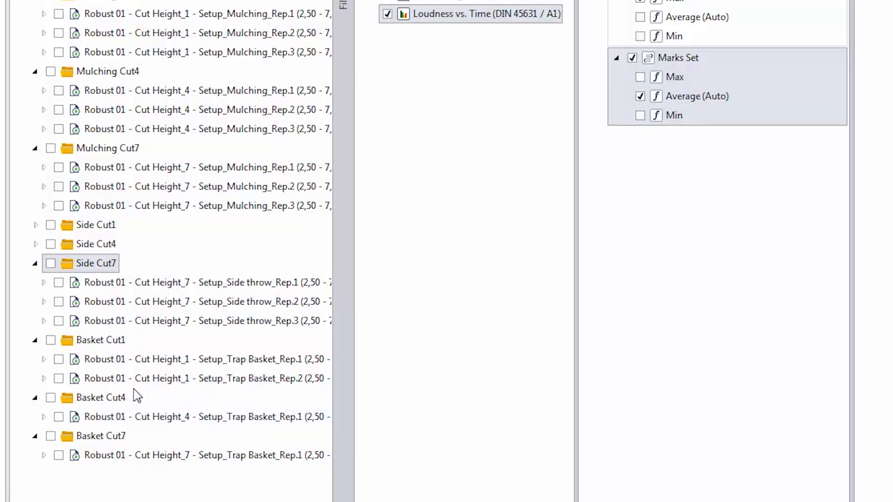
Try filling up the basket folders with one copy of Basket Cut1's Rep.2 recording and two copies of Basket Cut4's Rep.1 recording
click(124, 383)
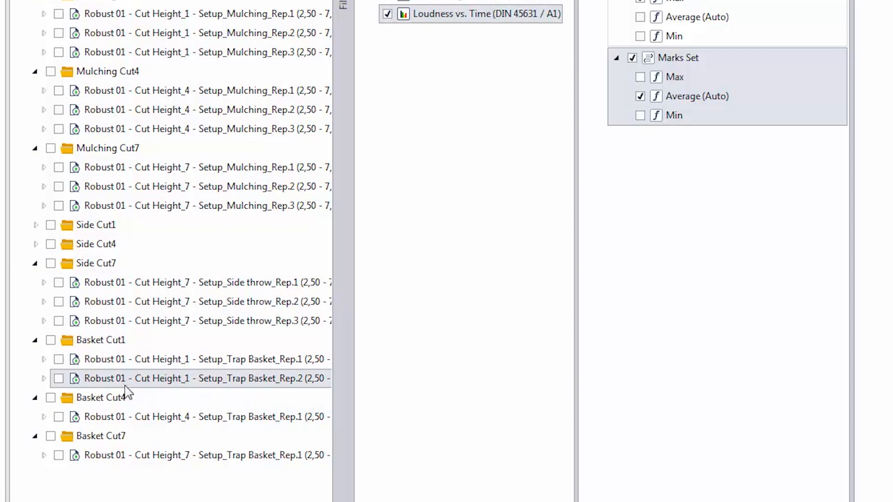
key(ctrl+v)
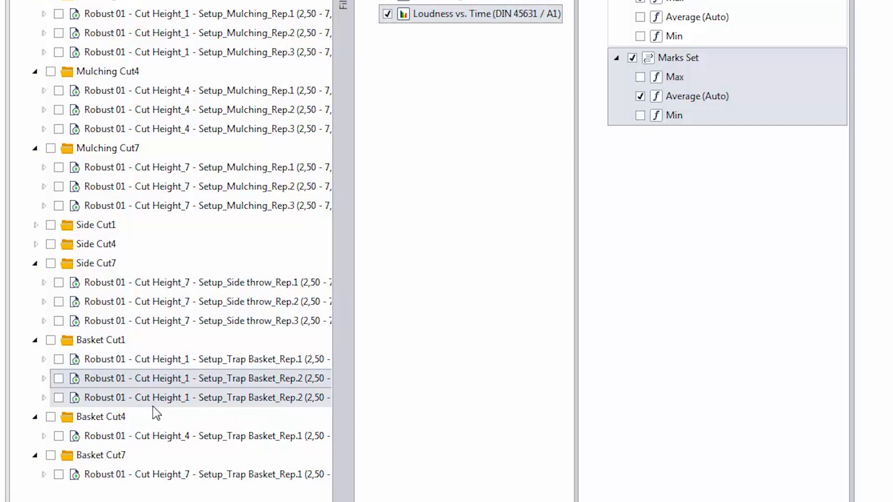
click(132, 437)
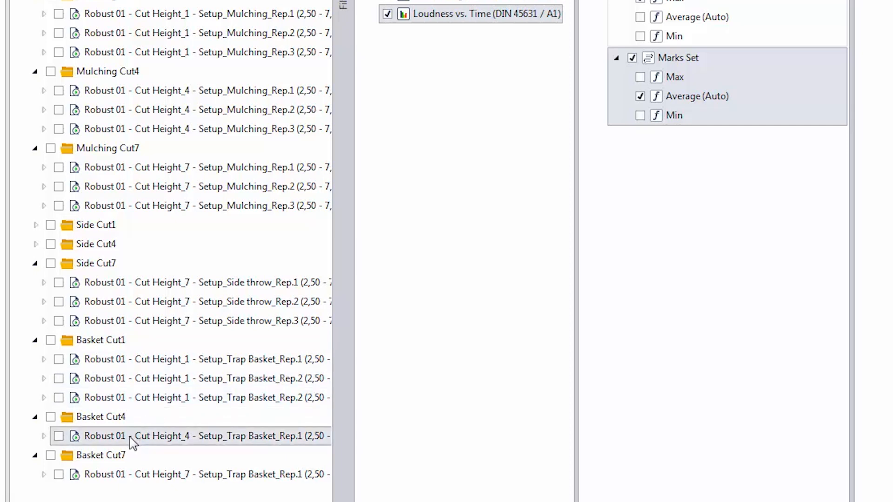
key(ctrl+v)
key(ctrl+v)
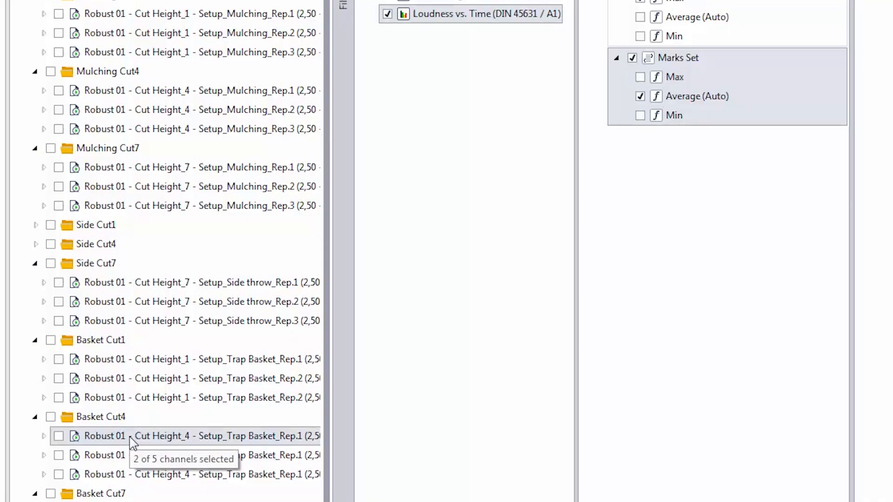
click(89, 480)
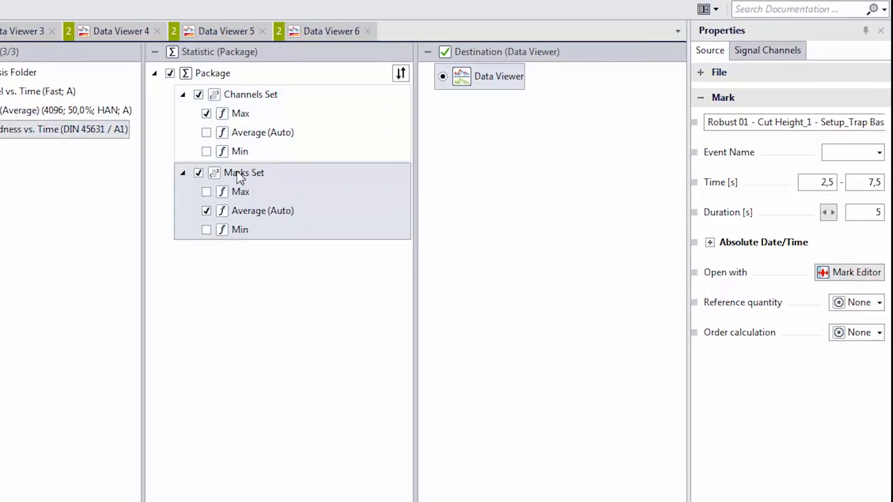
Set the Marks Set's aggregation grouping to By Folder Name
click(238, 175)
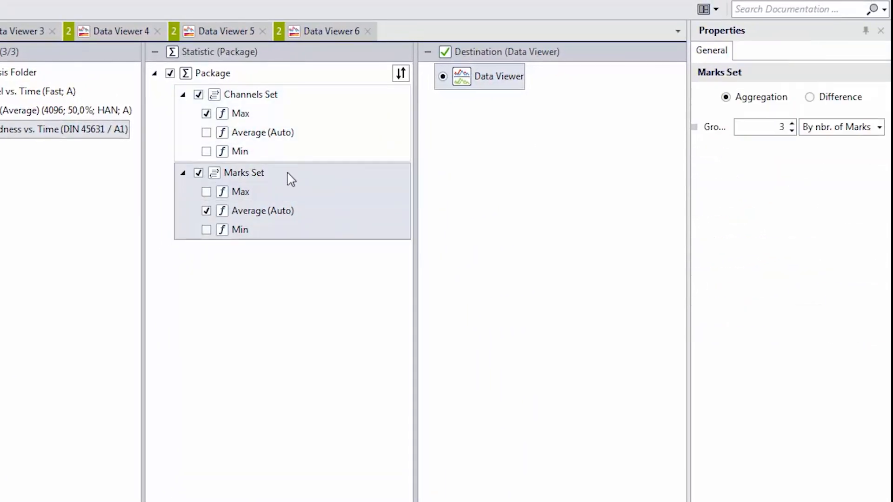
click(880, 128)
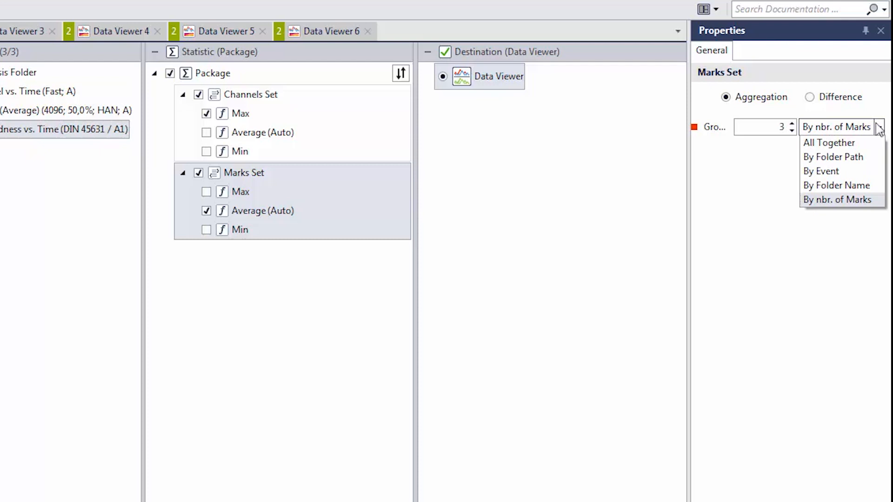
click(838, 185)
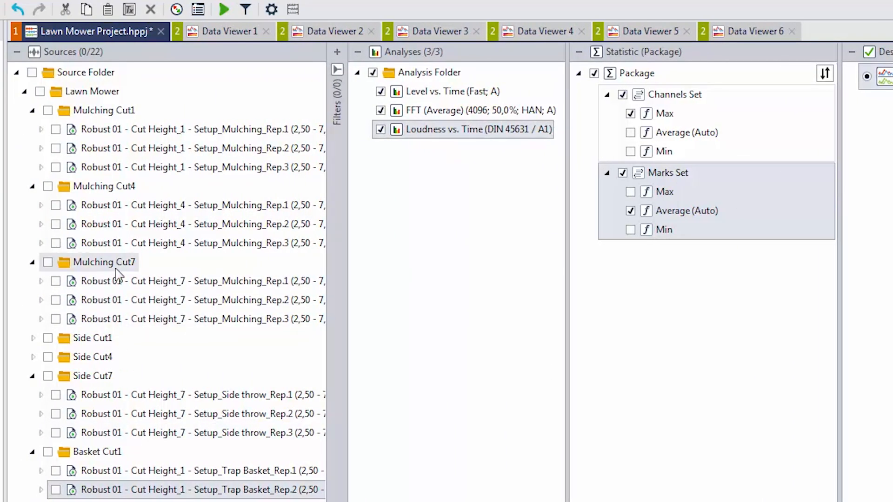
Collapse all the expanded Mulching, Side and Basket source folders so only the folder names are listed under Lawn Mower
click(32, 261)
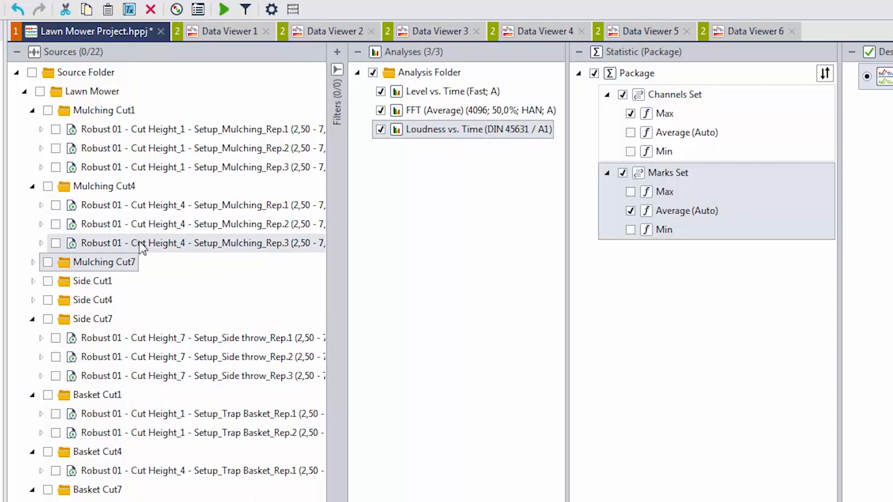
click(33, 187)
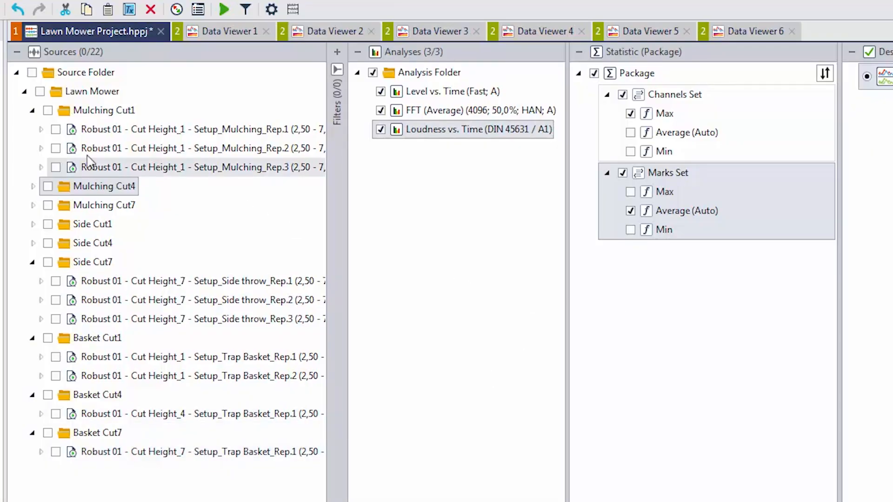
click(33, 262)
click(33, 281)
click(33, 300)
click(33, 320)
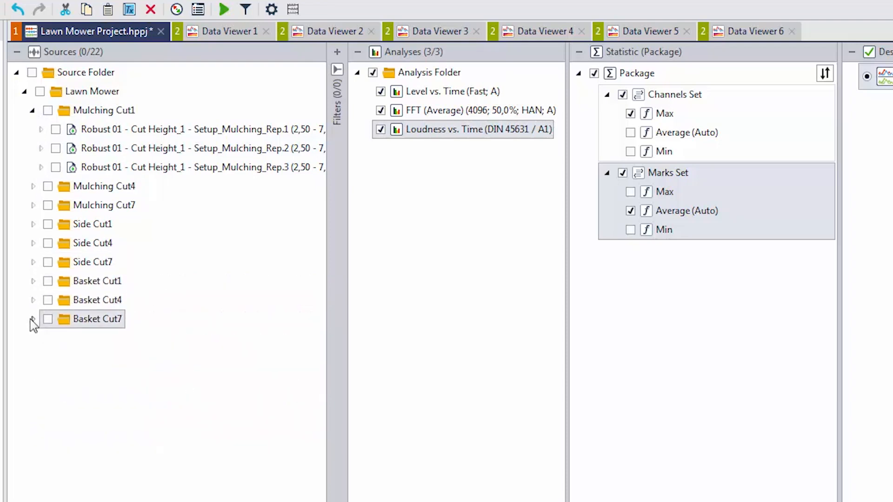
click(30, 111)
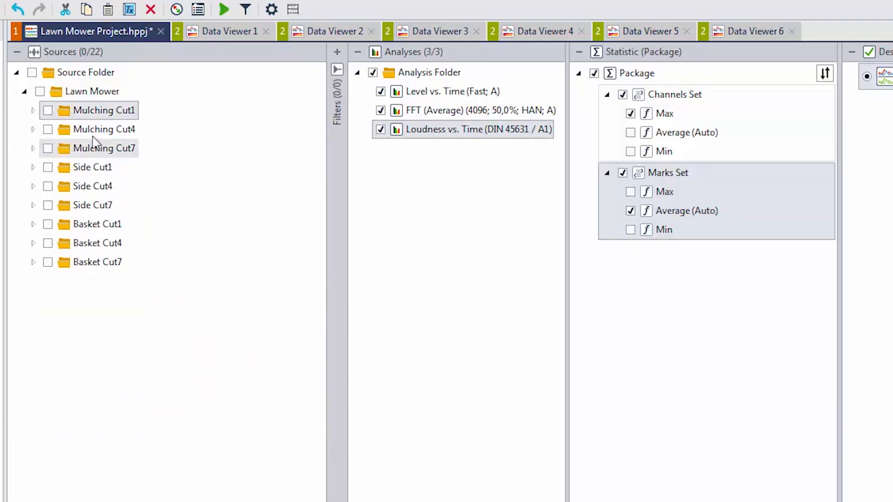
click(48, 111)
click(48, 149)
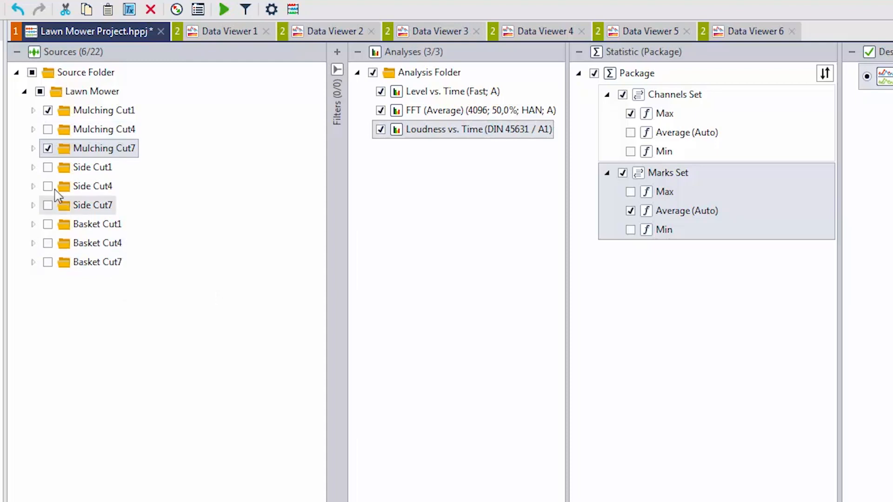
click(48, 167)
click(48, 186)
click(48, 205)
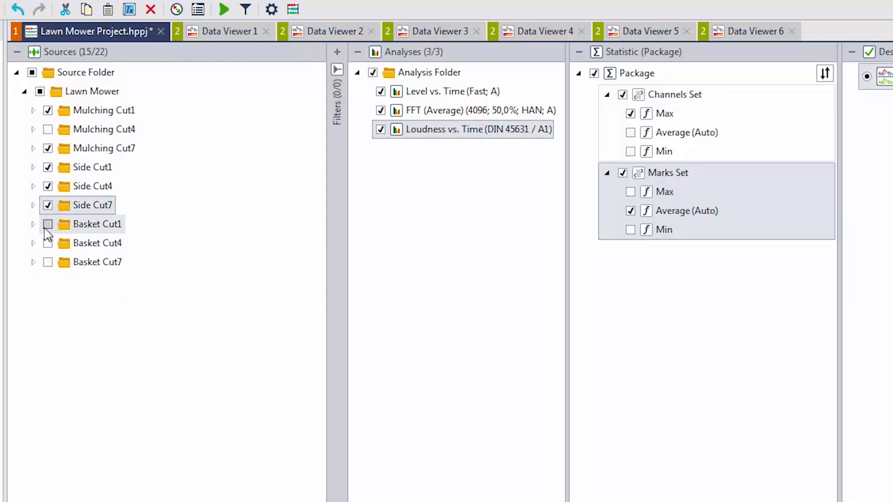
click(48, 224)
click(48, 225)
click(48, 205)
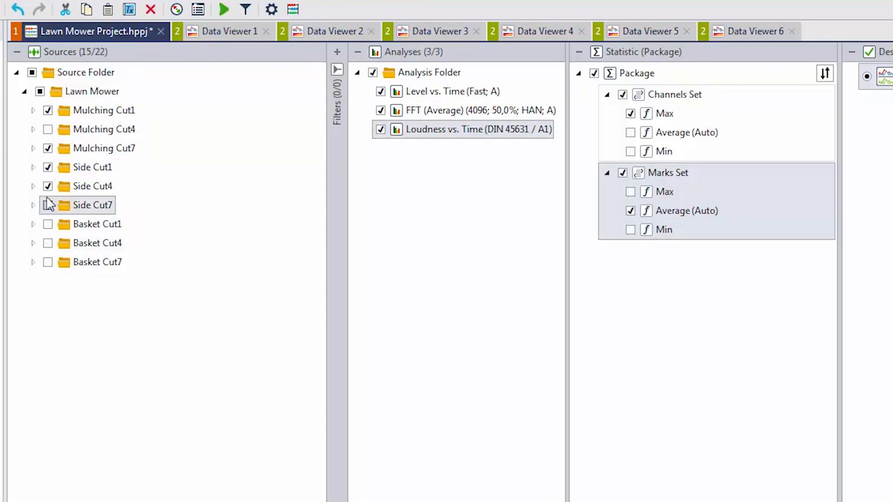
click(48, 187)
Activate the complete Lawn Mower source folder and calculate the results into a new Data Viewer
click(40, 91)
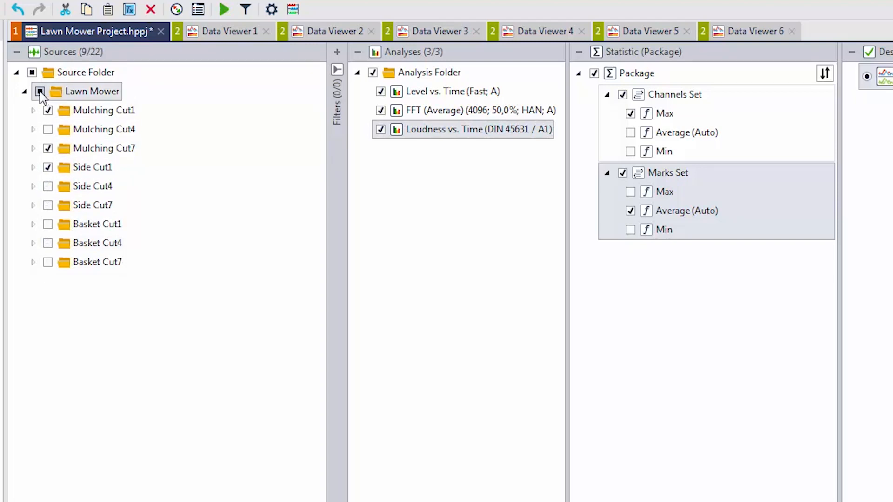
click(40, 92)
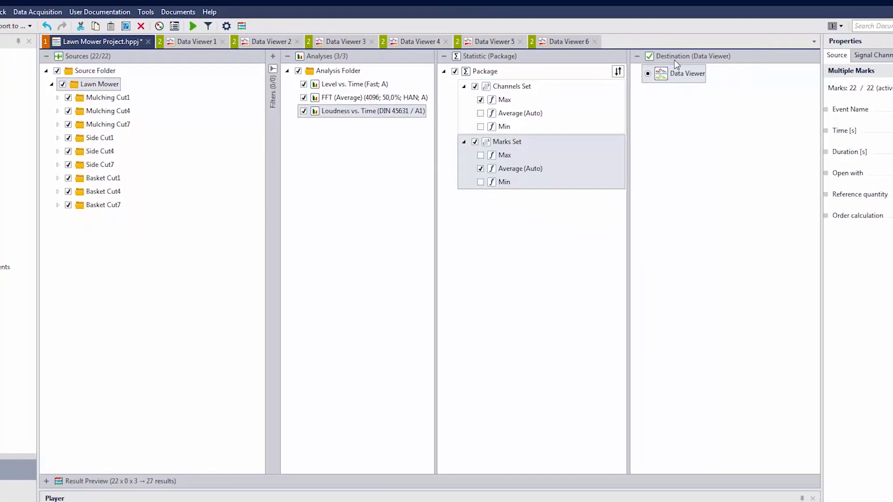
click(665, 77)
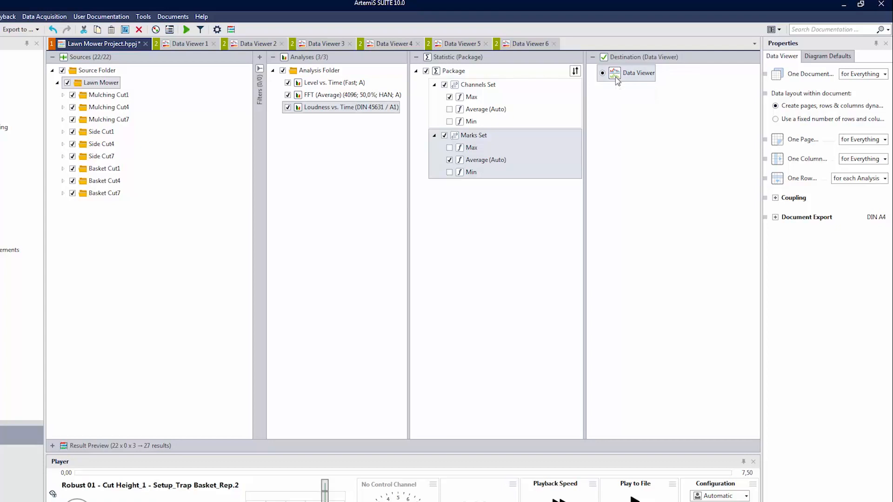
double_click(617, 78)
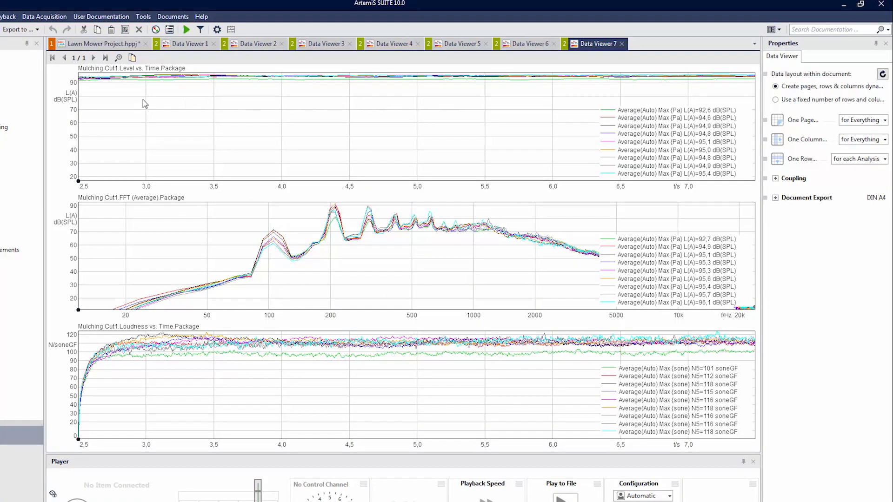
Shift the level axis to about 45–125 dB and set the Data Viewer layout to one page for each Analysis
drag(76, 100, 66, 138)
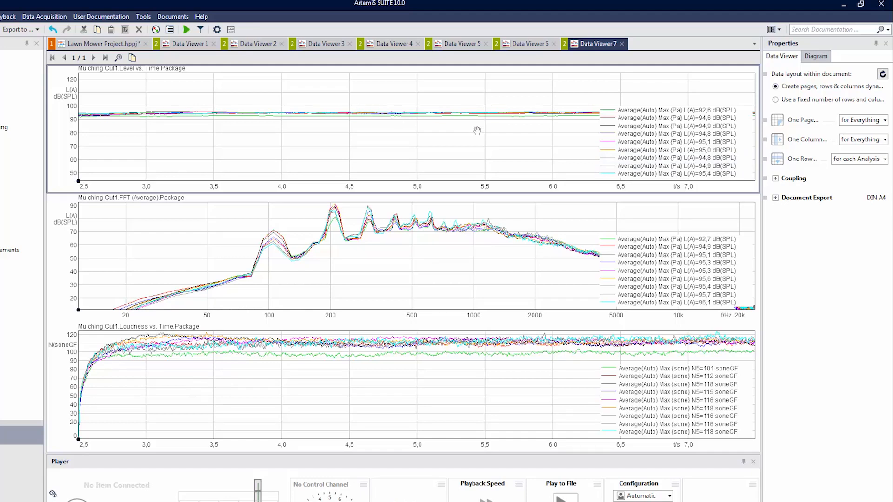
click(886, 120)
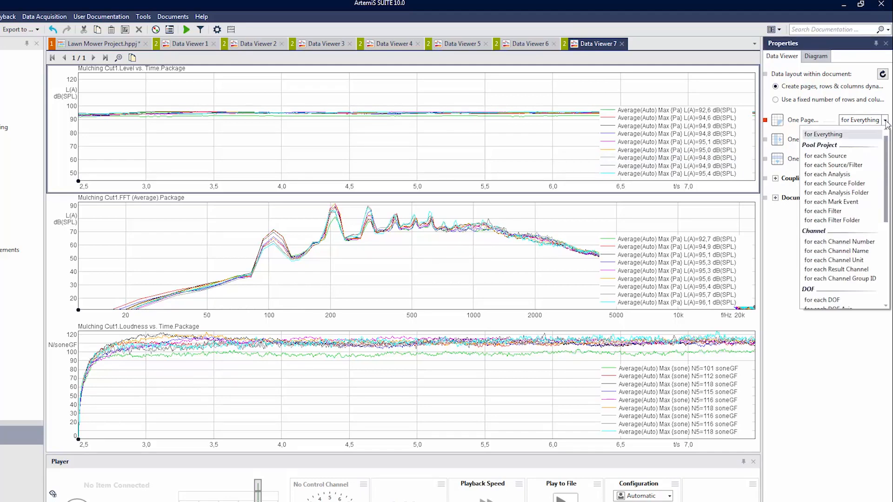
click(827, 174)
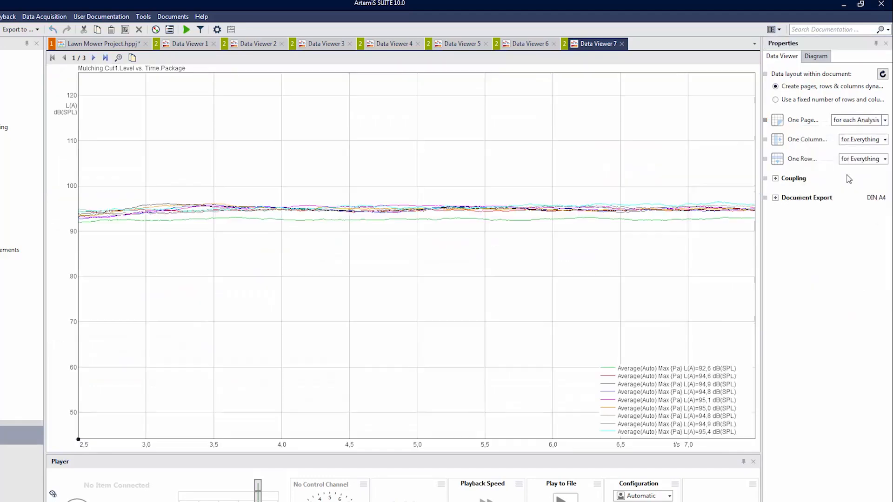
Page through the Data Viewer's analysis diagrams and return to the Level vs. Time page
click(93, 58)
click(94, 58)
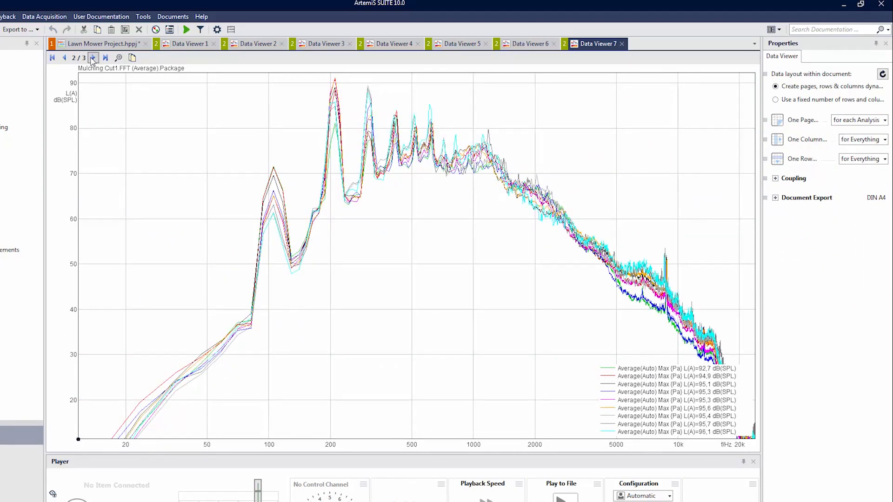
click(64, 58)
click(64, 58)
Enlarge the Level vs. Time curves and examine the label of the lowest, green curve
drag(66, 163, 86, 145)
scroll(66, 229, up, 5)
scroll(72, 175, up, 3)
scroll(71, 175, up, 1)
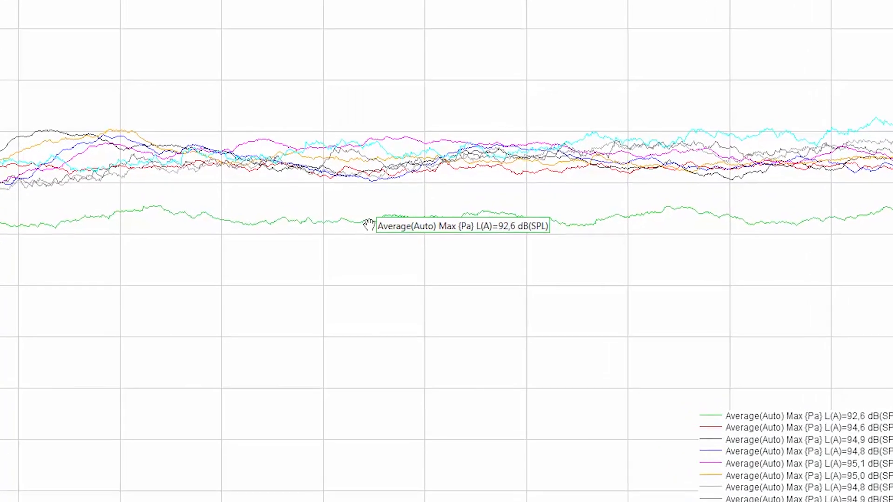
mouse_move(361, 222)
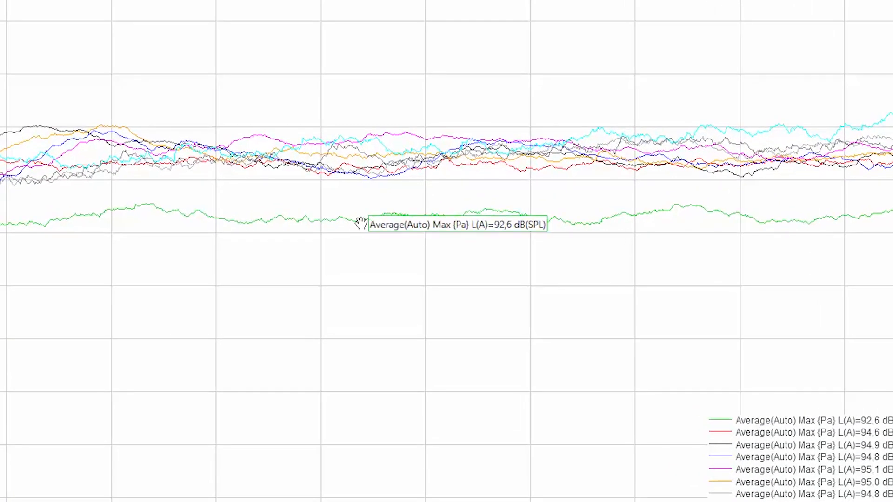